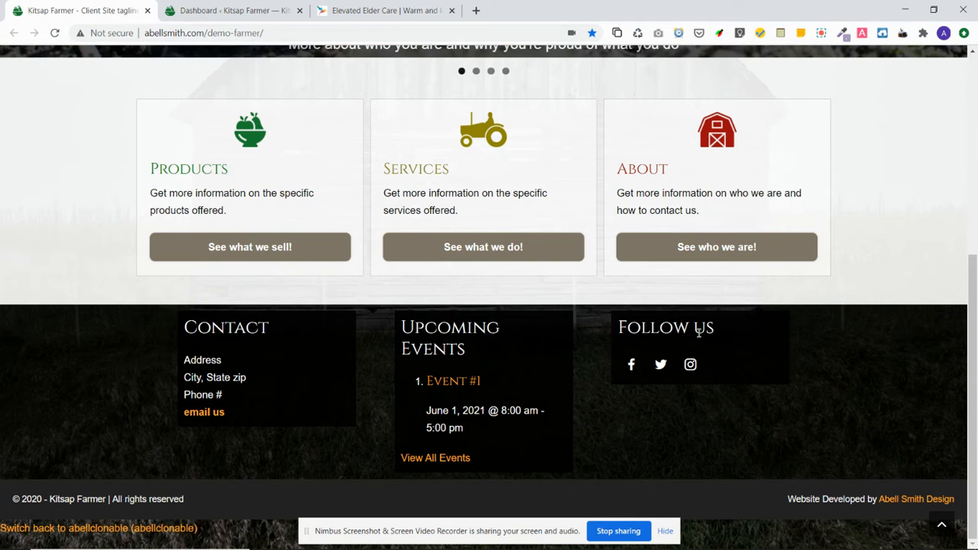
# Switch to the Elevated Elder Care site tab for reference
pyautogui.click(367, 6)
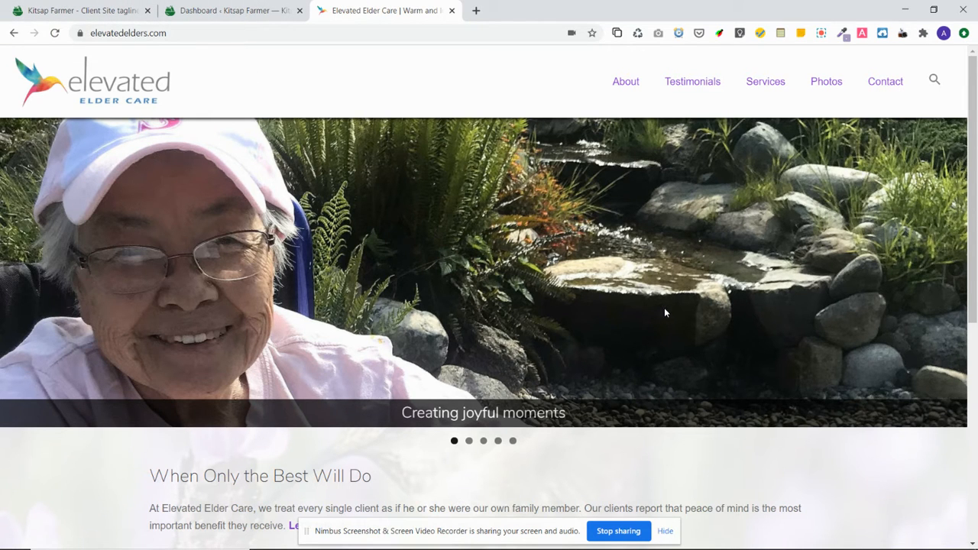
# Scroll through the Elevated Elder Care footer, then return to the Kitsap Farmer site
pyautogui.scroll(-4, 664, 307)
pyautogui.scroll(-1, 667, 307)
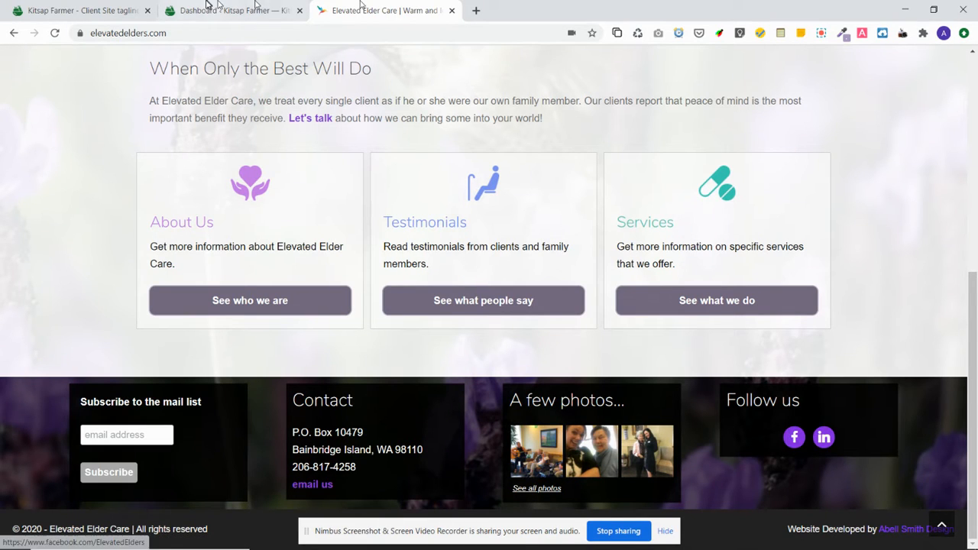
pyautogui.click(69, 6)
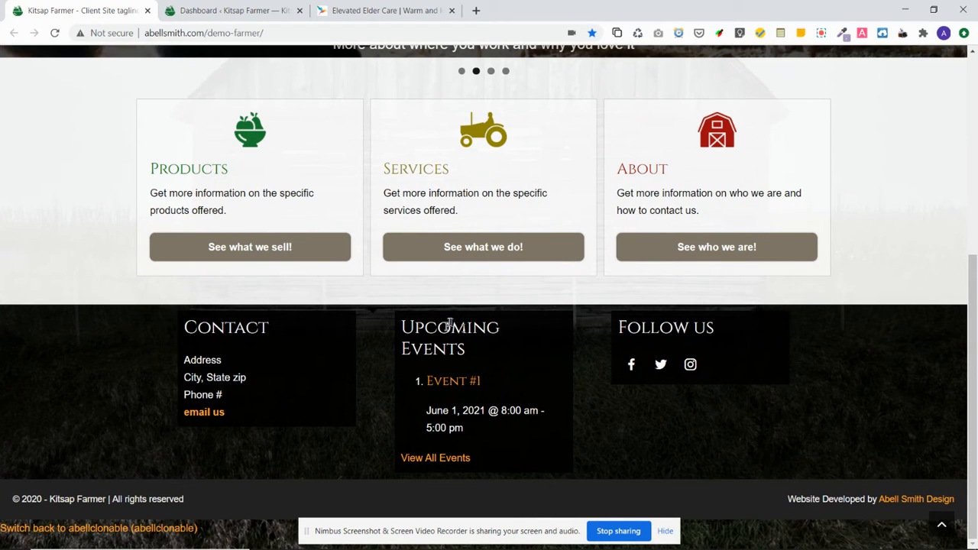
# From the Dashboard, open Appearance > Widgets and expand the Text: Contact widget in Abell Footer Widget Area
pyautogui.click(208, 5)
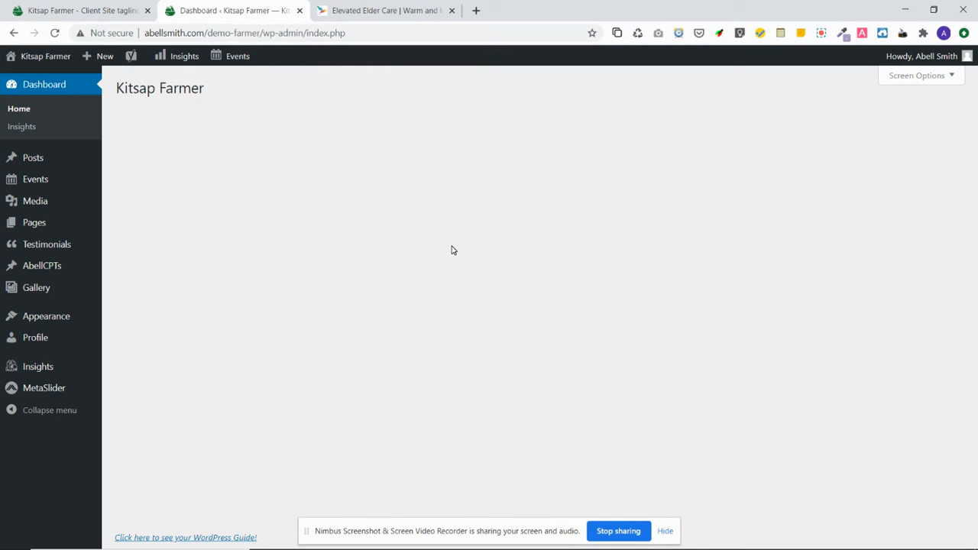
pyautogui.moveTo(54, 325)
pyautogui.click(141, 336)
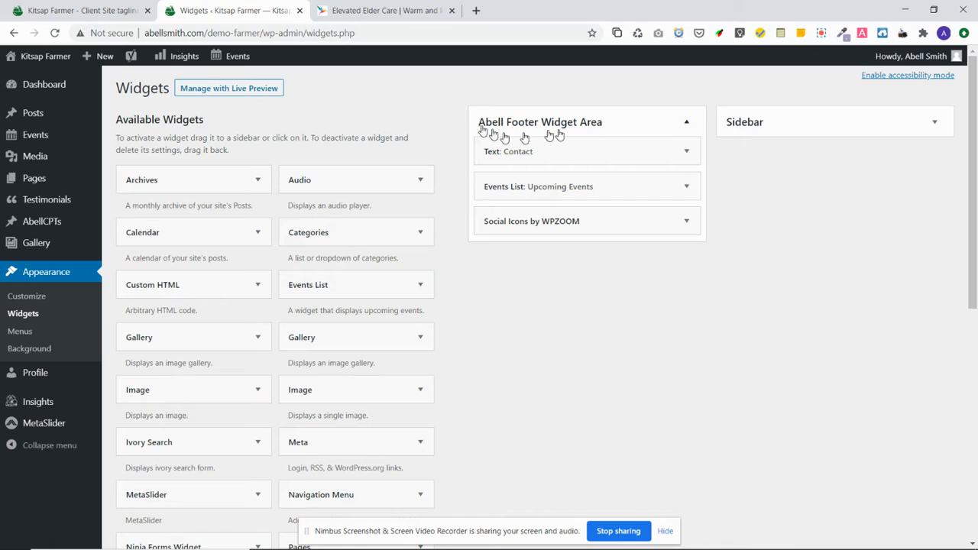
pyautogui.click(687, 152)
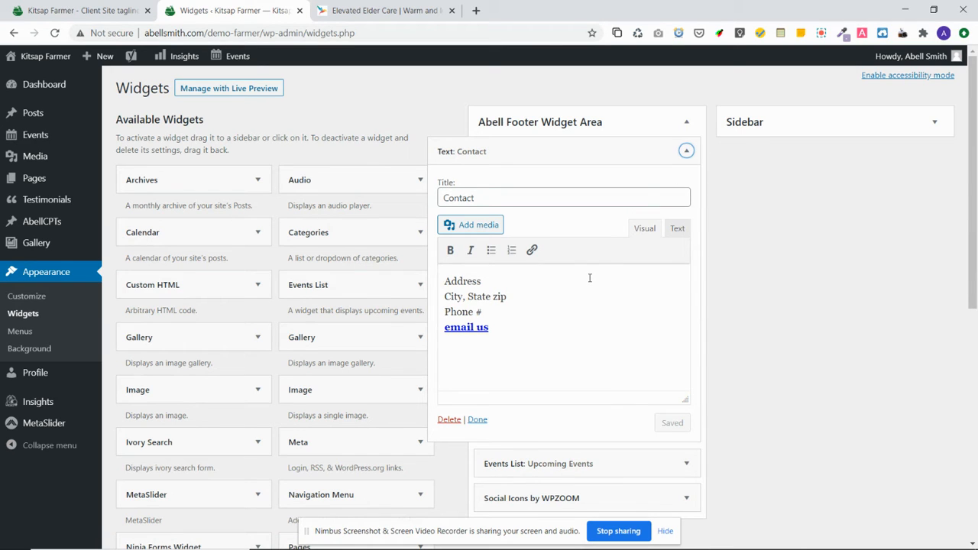
# Retitle the Contact text widget 'Contact Us' and save it
pyautogui.doubleClick(461, 198)
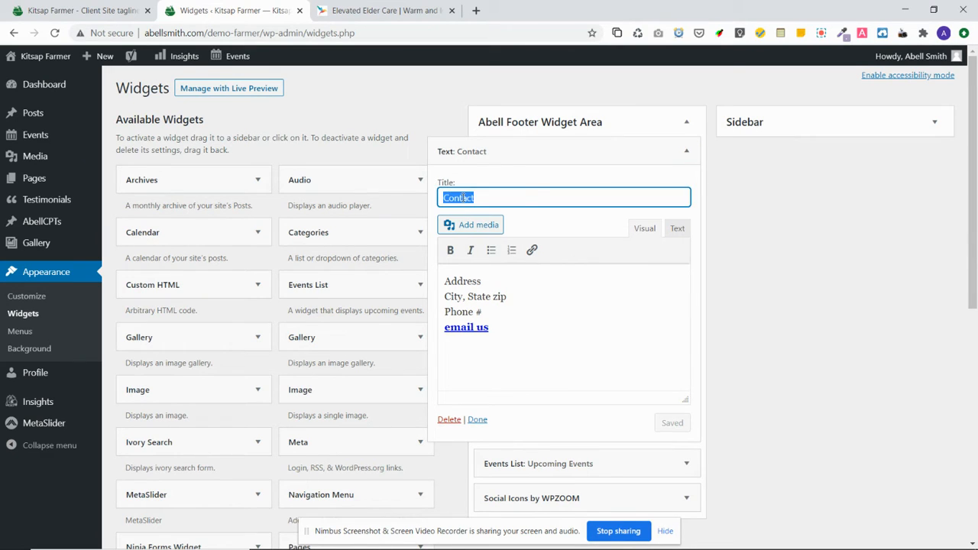
pyautogui.click(542, 196)
pyautogui.write('n')
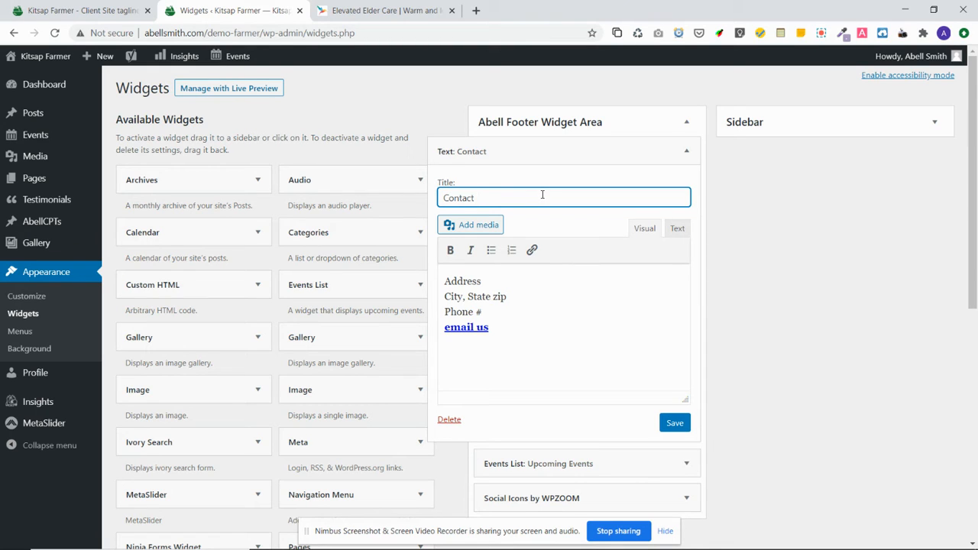
pyautogui.write('s')
pyautogui.click(674, 422)
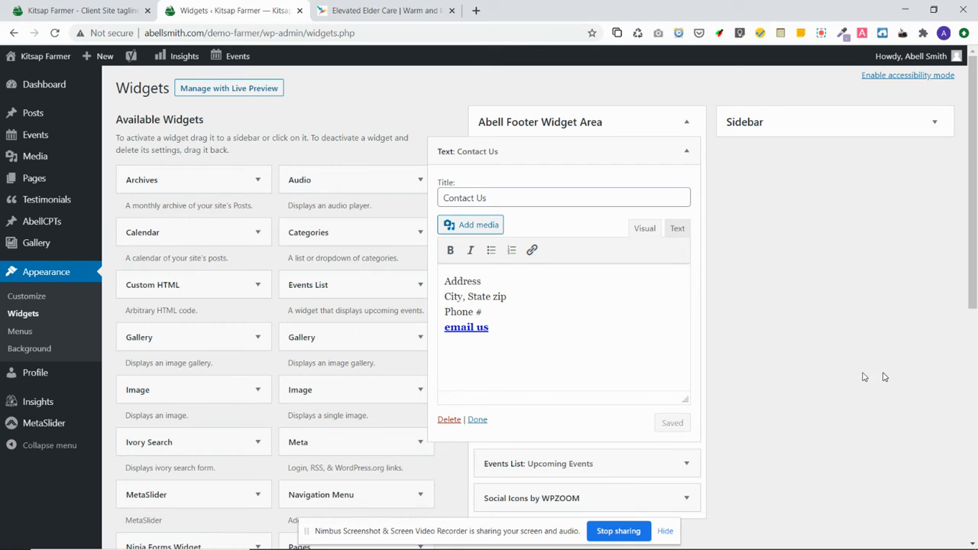
# Reload the live Kitsap Farmer site to check the new heading, then return to Widgets
pyautogui.click(77, 11)
pyautogui.click(55, 33)
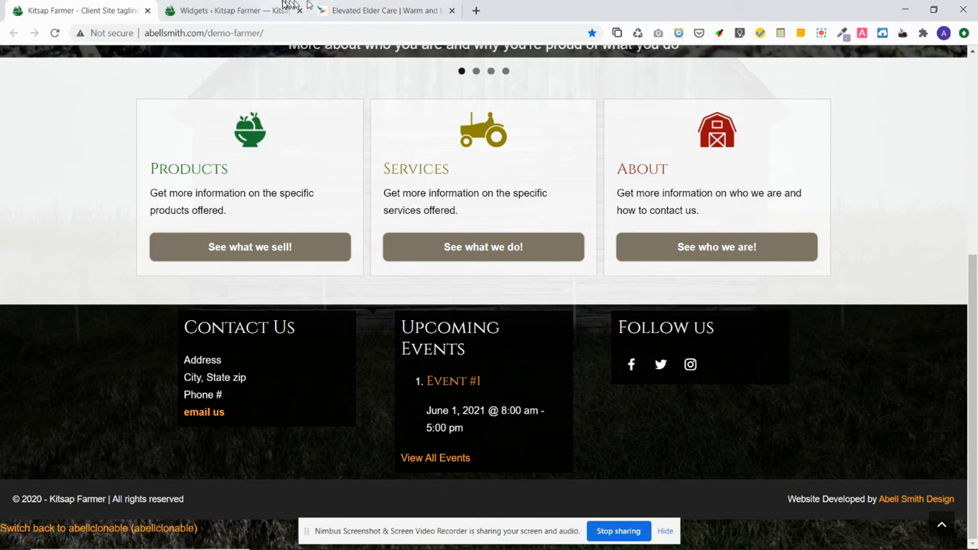
pyautogui.click(242, 10)
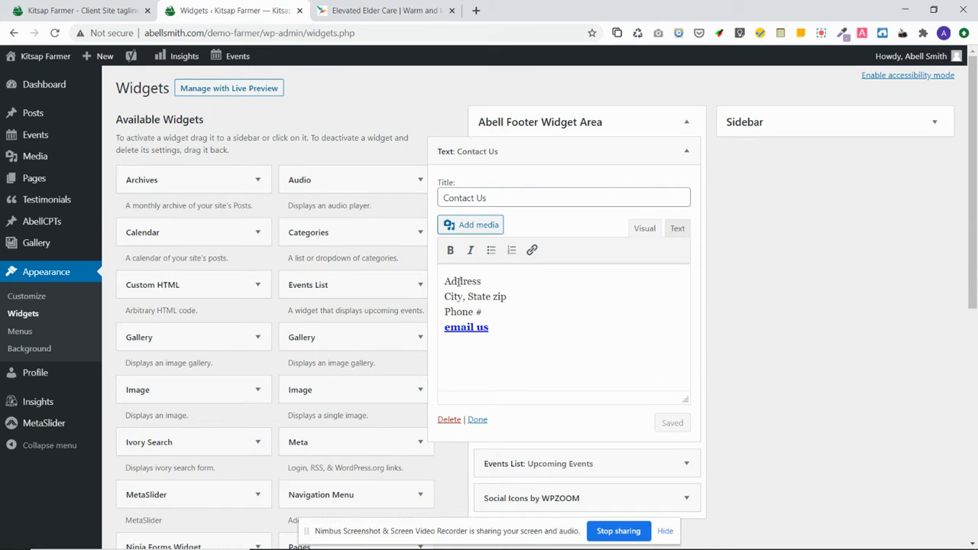
# Replace the Address, City State zip and Phone # placeholders with the farm's street address, town line and phone number
pyautogui.click(675, 231)
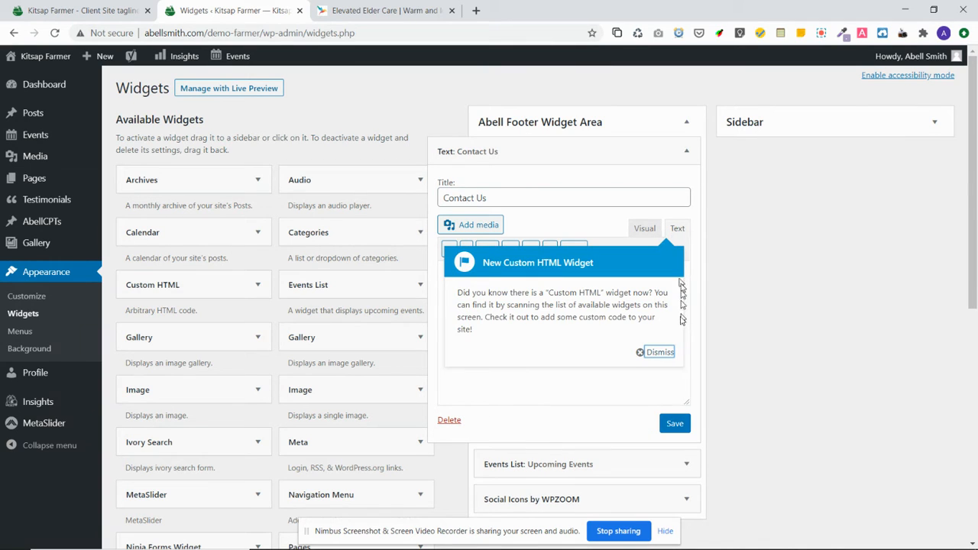
pyautogui.click(660, 353)
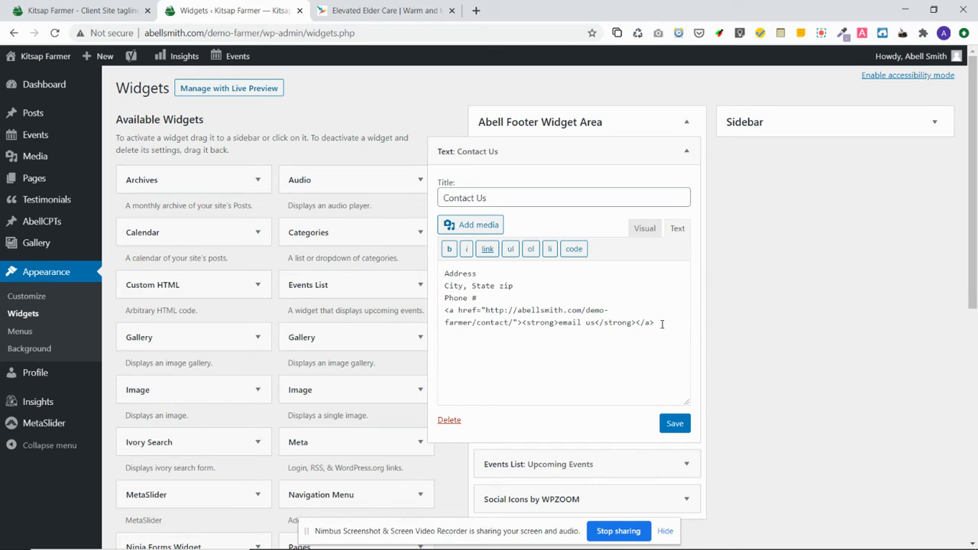
pyautogui.click(646, 229)
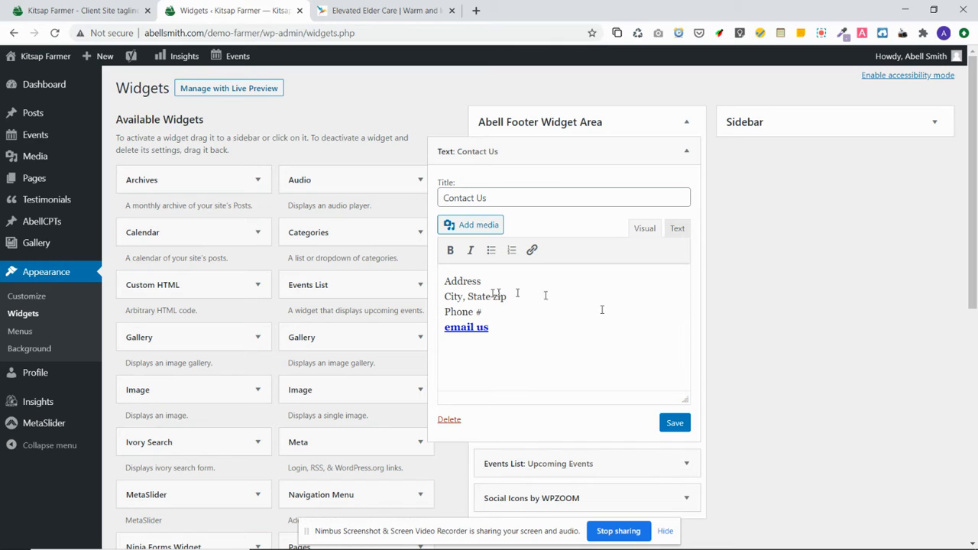
pyautogui.doubleClick(460, 281)
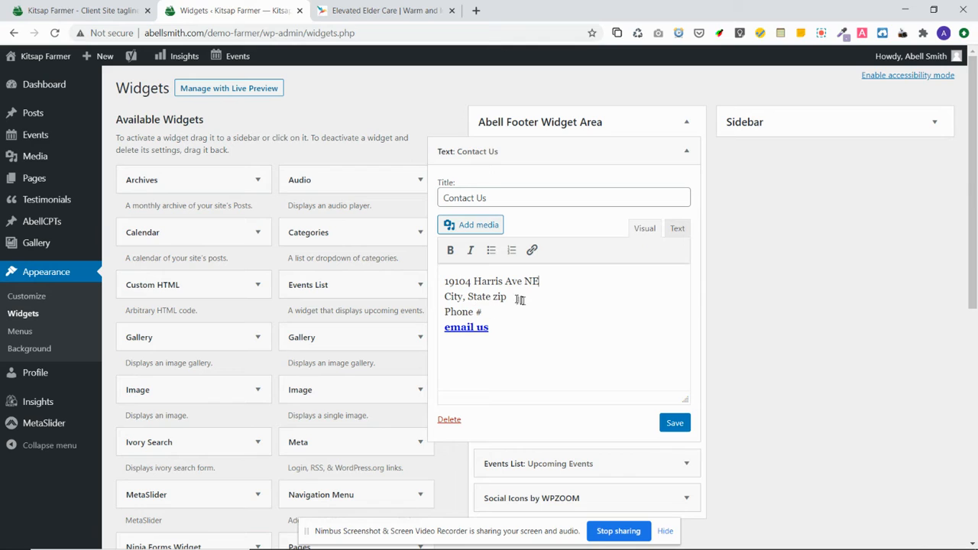
pyautogui.moveTo(508, 297); pyautogui.dragTo(435, 296)
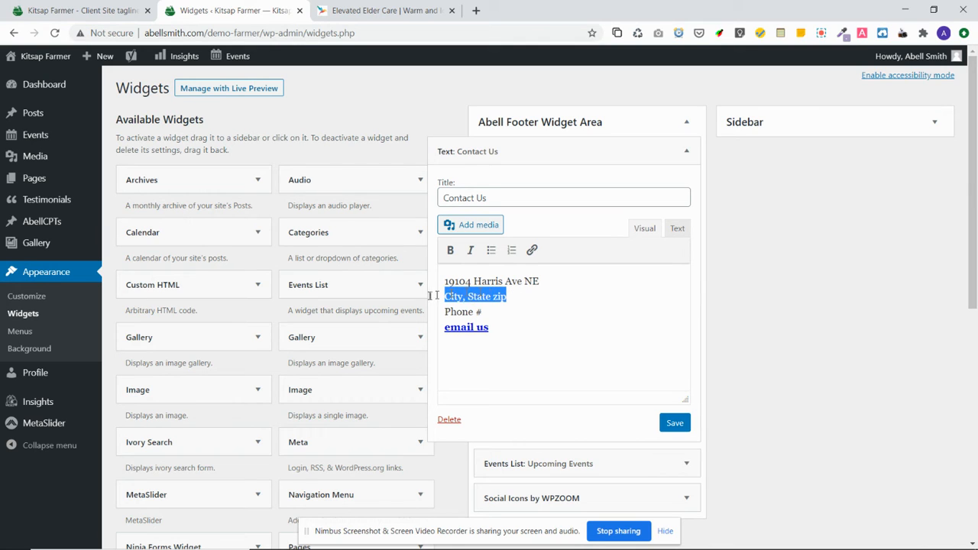
pyautogui.write('Suquamish, WA  98392')
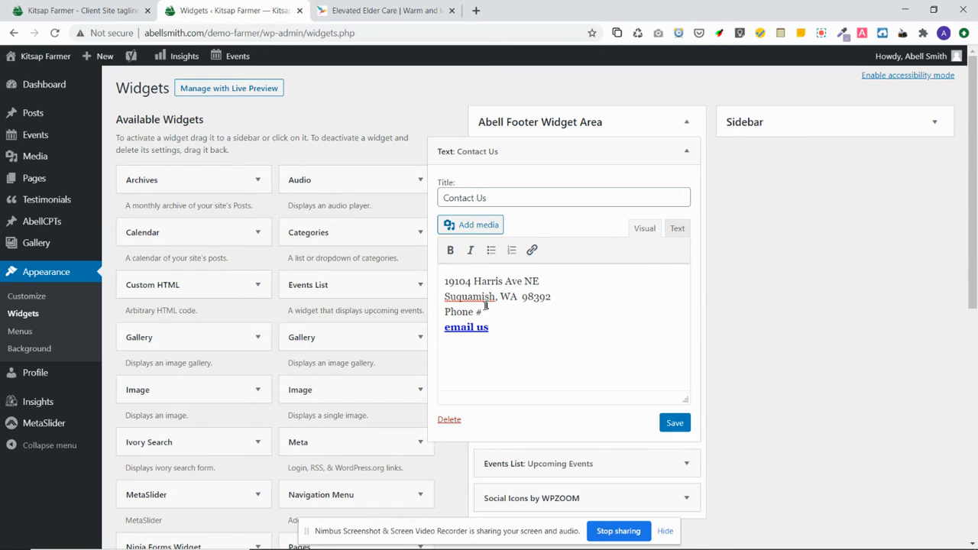
pyautogui.moveTo(486, 305); pyautogui.dragTo(445, 314)
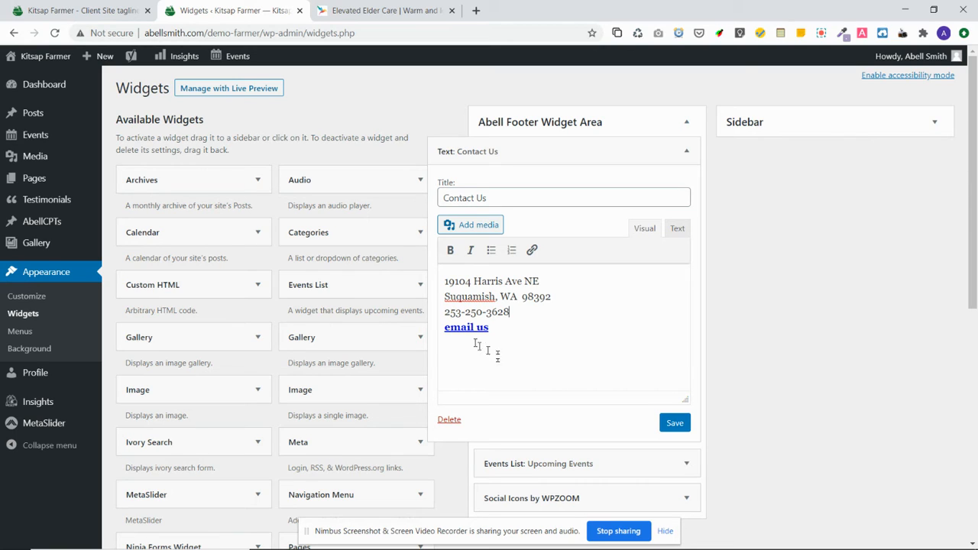
pyautogui.click(678, 230)
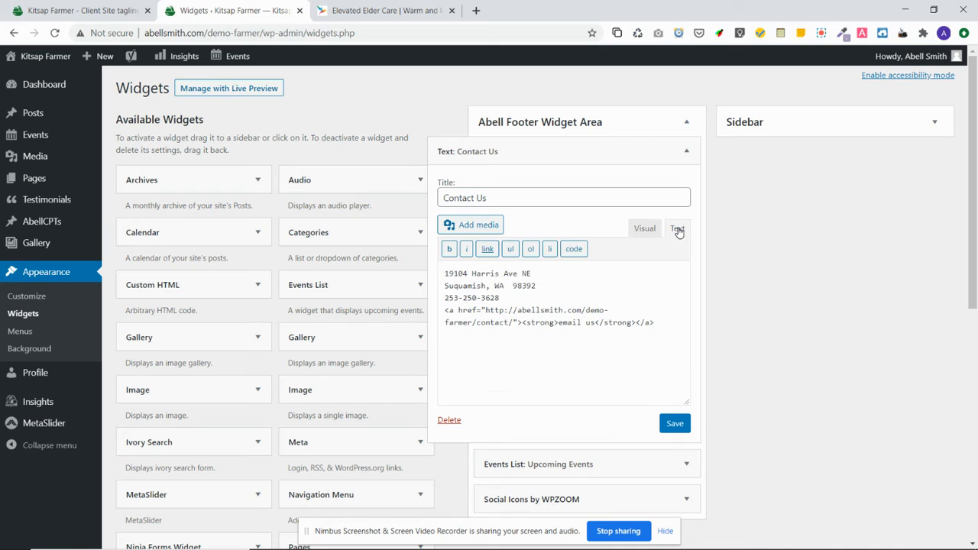
# Link the 'email us' text to the contact page URL, save the widget, and reload the live site
pyautogui.click(644, 233)
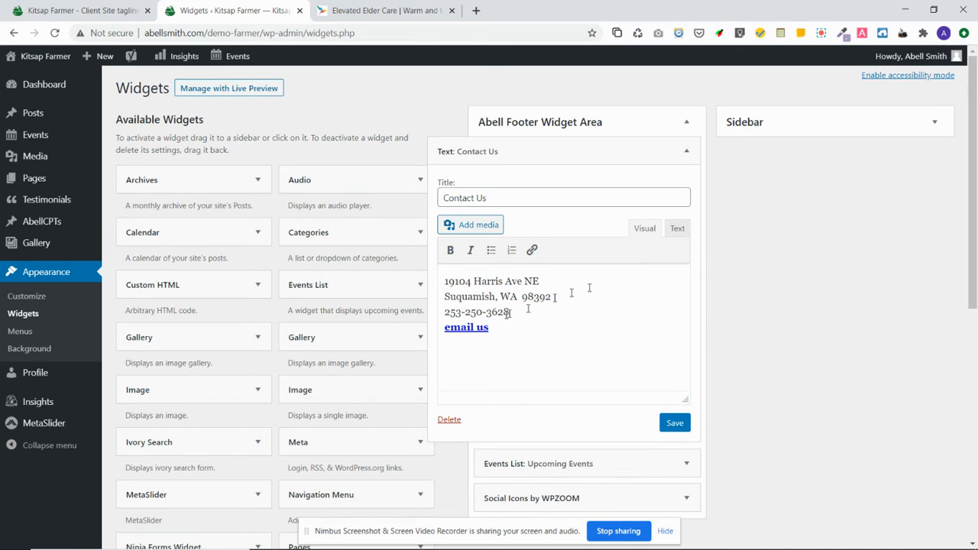
pyautogui.moveTo(492, 327); pyautogui.dragTo(441, 327)
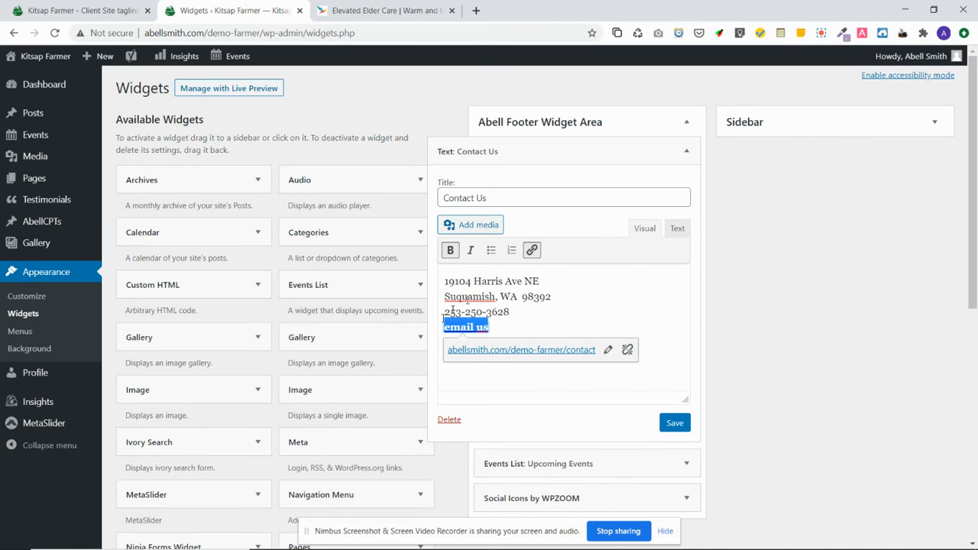
pyautogui.click(532, 251)
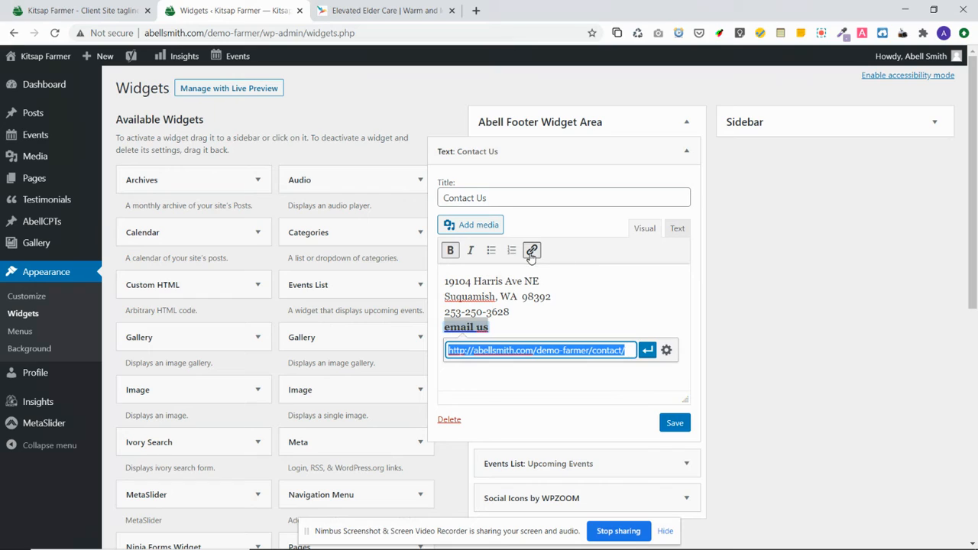
pyautogui.click(606, 350)
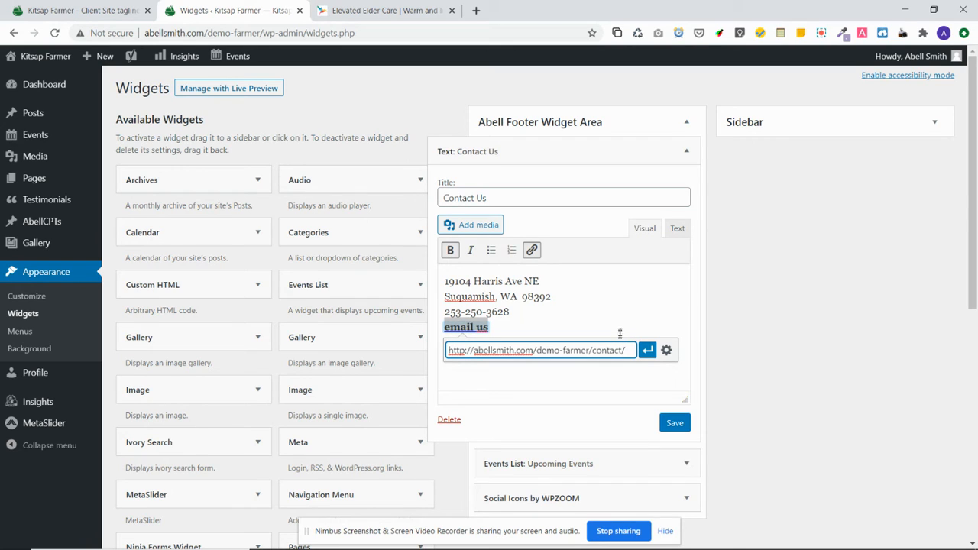
pyautogui.press('Return')
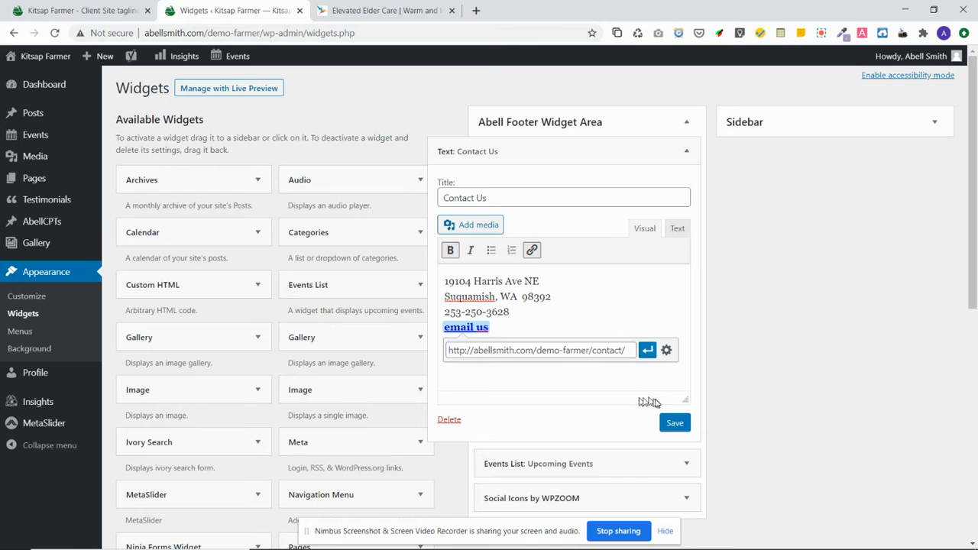
pyautogui.click(673, 423)
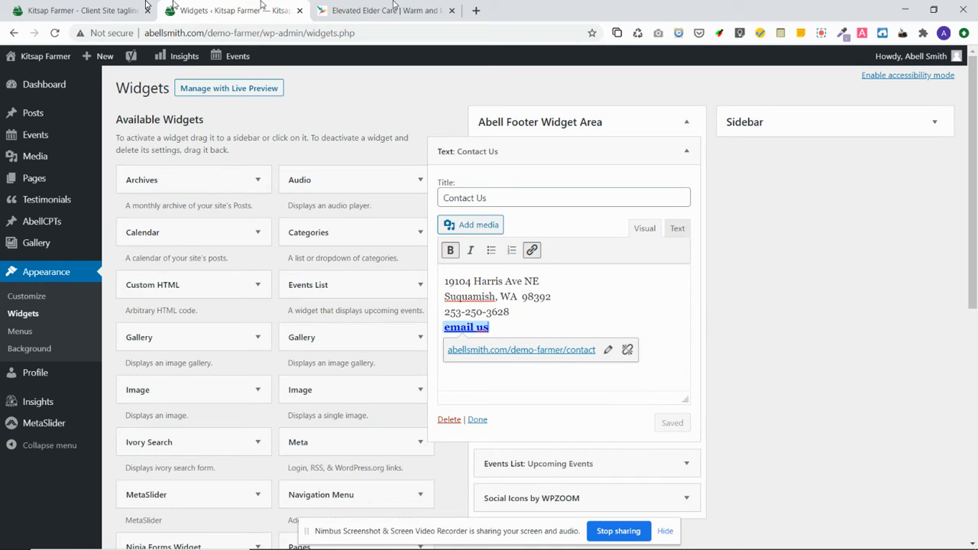
pyautogui.click(85, 10)
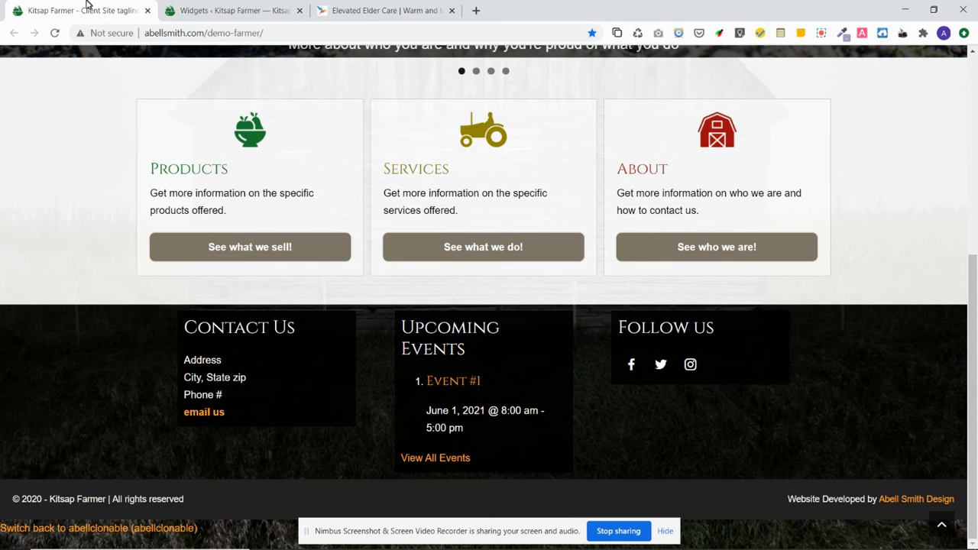
pyautogui.click(54, 33)
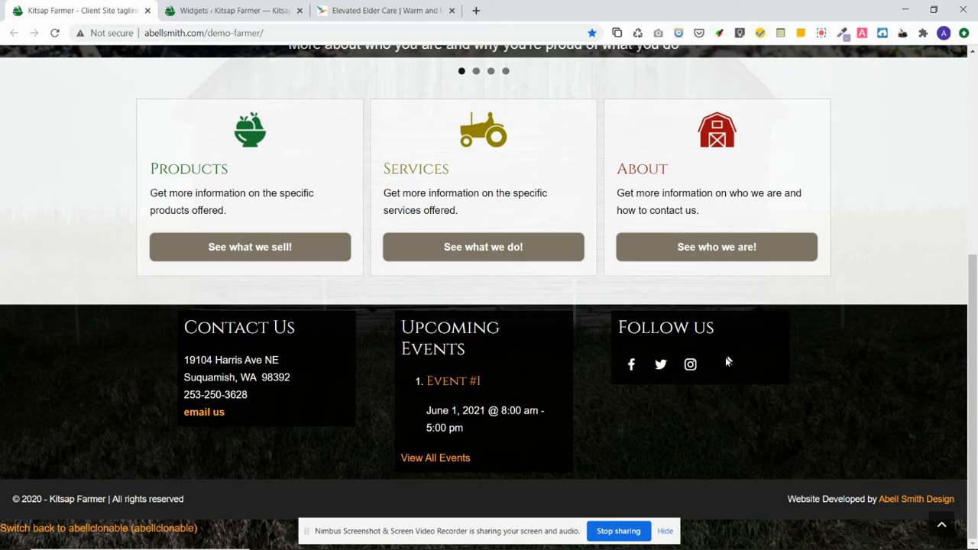
# Return to the Widgets admin page after confirming the footer's new contact details
pyautogui.click(229, 11)
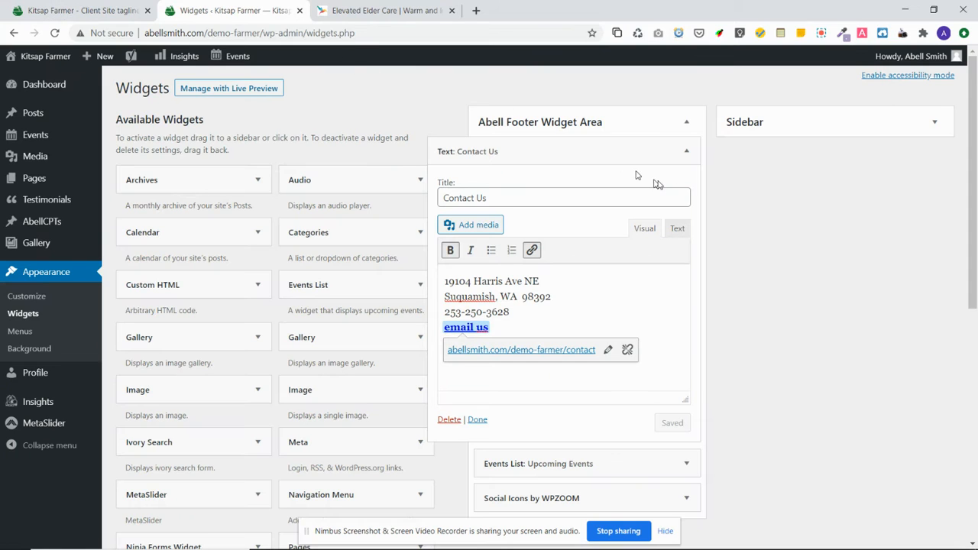
# Collapse Contact Us, expand the Social Icons by WPZOOM widget, and close the stray contact page tab
pyautogui.click(686, 151)
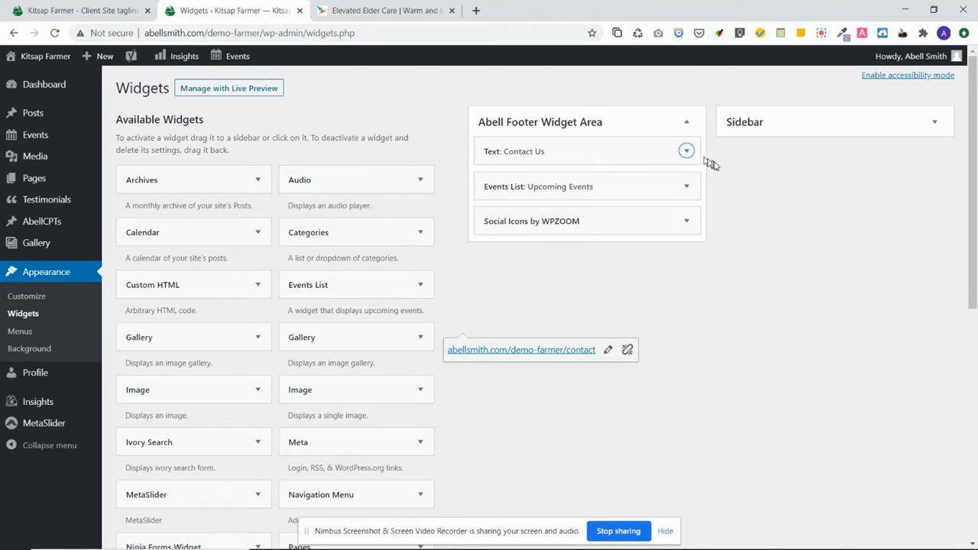
pyautogui.click(686, 222)
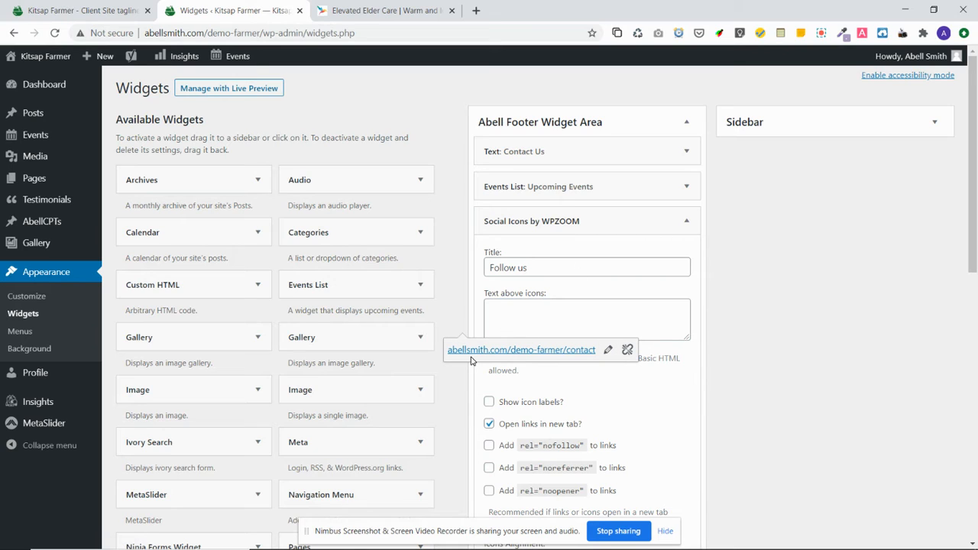
pyautogui.click(471, 350)
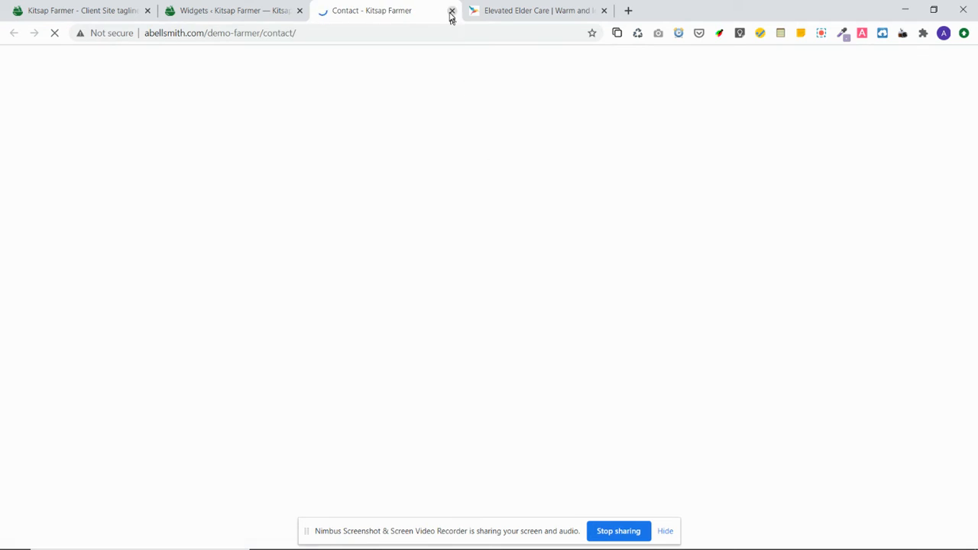
pyautogui.click(451, 10)
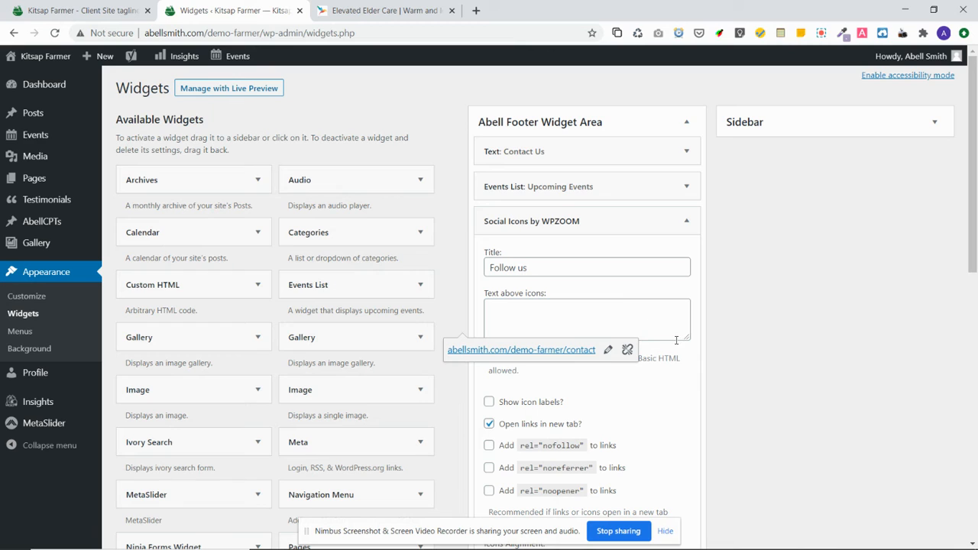
# Retitle the social icons widget 'Connect With Us' and keep the Color Icon / No Background style
pyautogui.click(558, 267)
pyautogui.hotkey('ctrl', 'a')
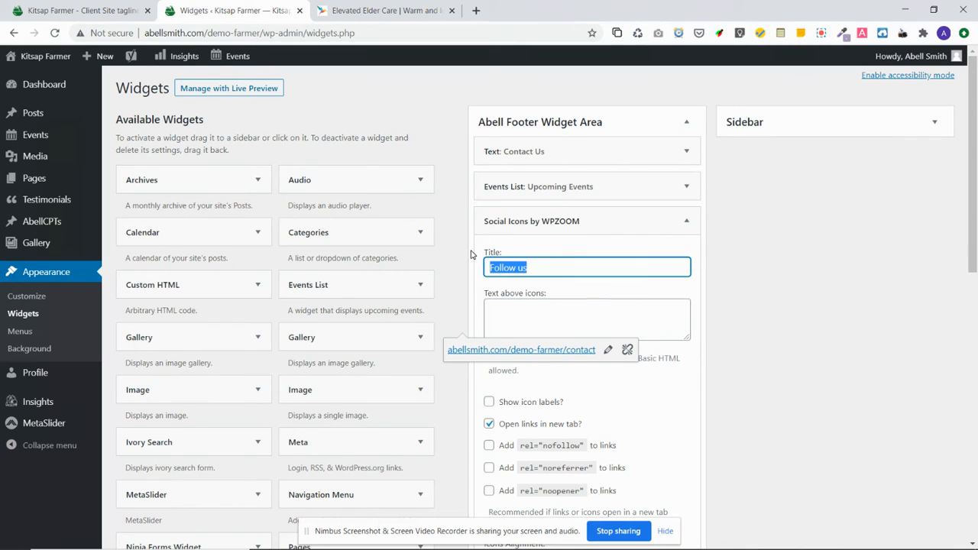
pyautogui.write('Connect With Us')
pyautogui.scroll(-1, 691, 440)
pyautogui.scroll(-1, 696, 422)
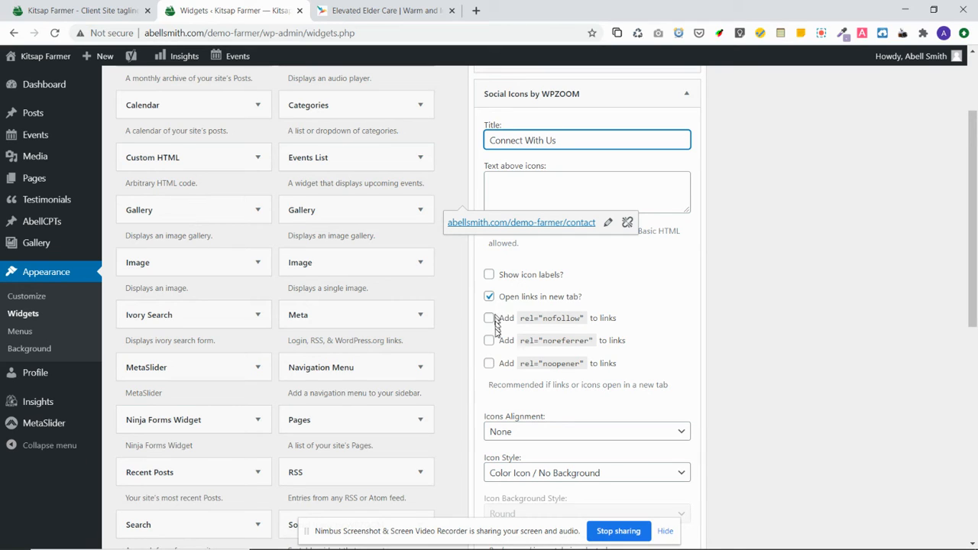
pyautogui.scroll(-1, 856, 366)
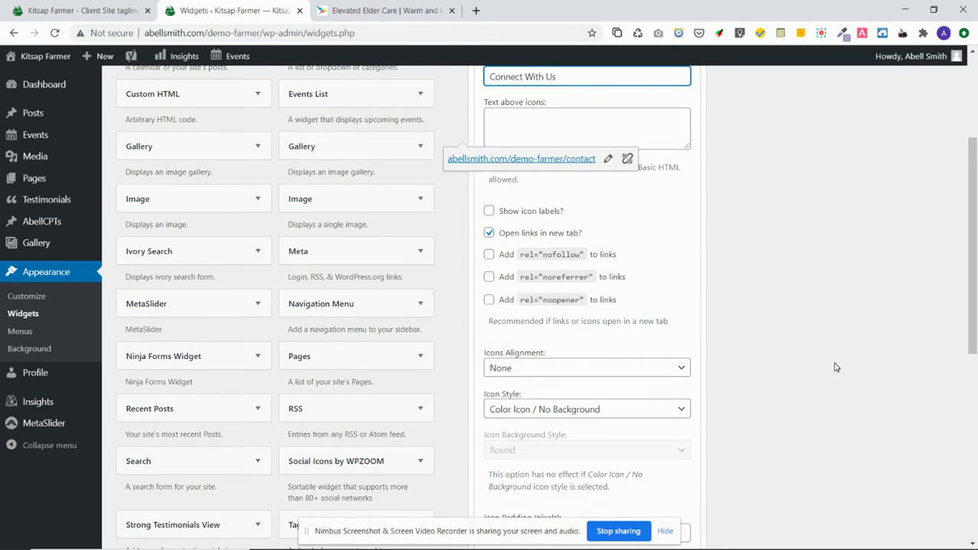
pyautogui.scroll(-1, 836, 367)
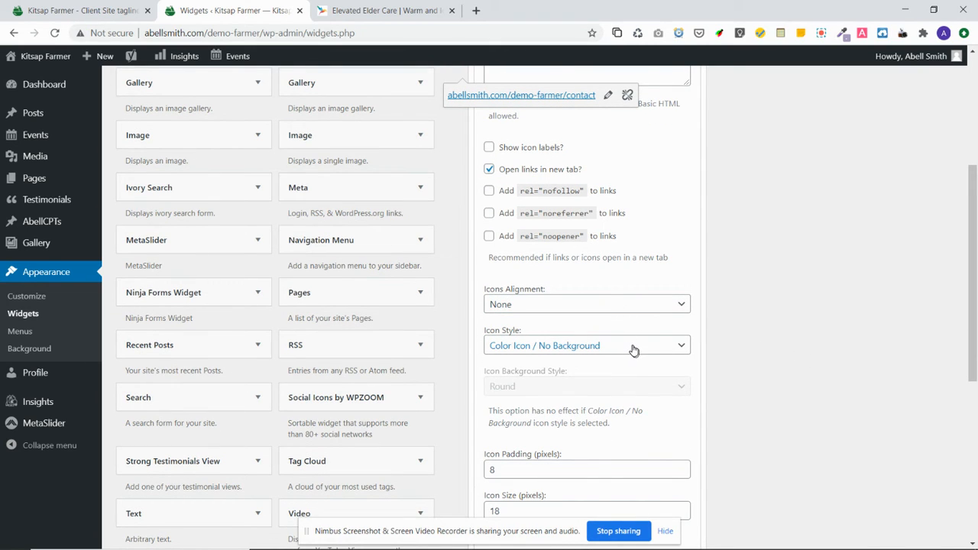
pyautogui.click(688, 349)
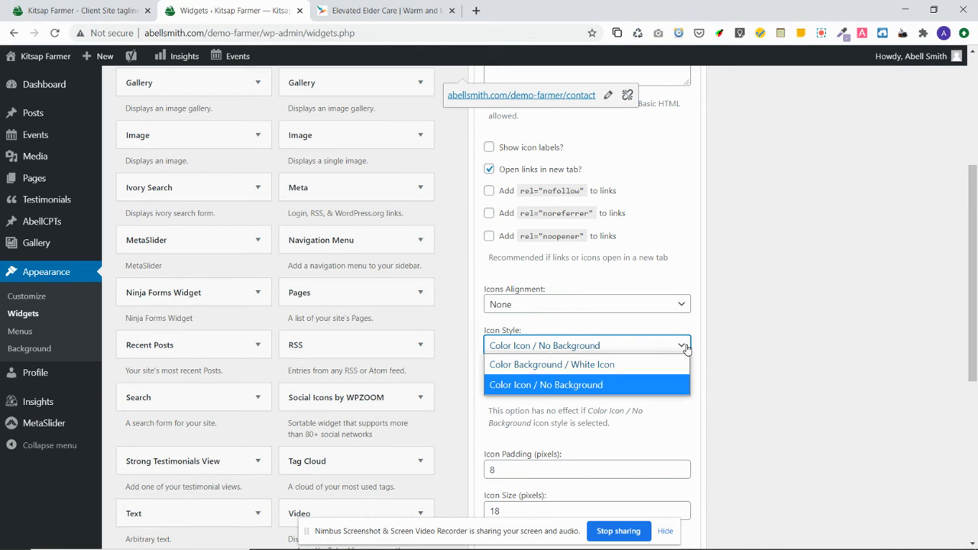
pyautogui.click(687, 349)
pyautogui.scroll(-1, 790, 368)
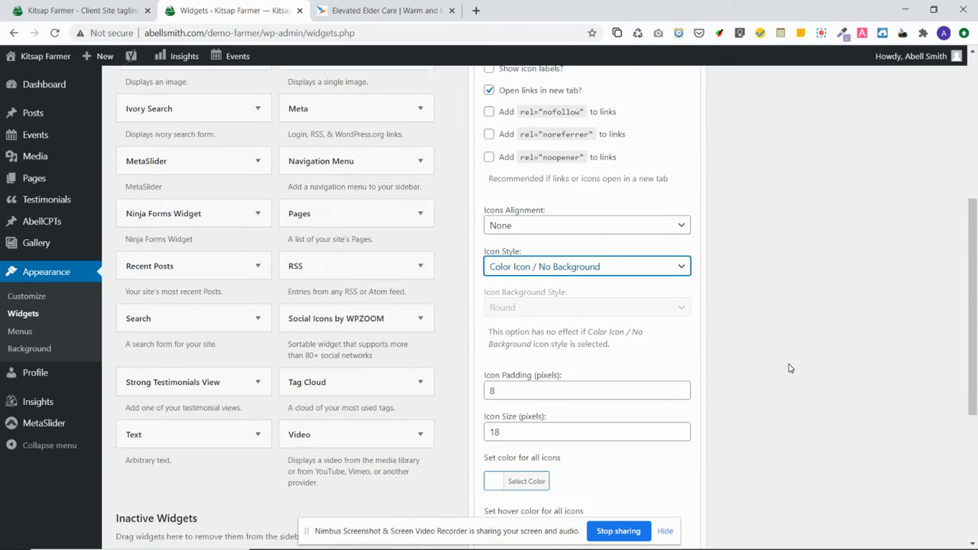
pyautogui.scroll(-1, 646, 306)
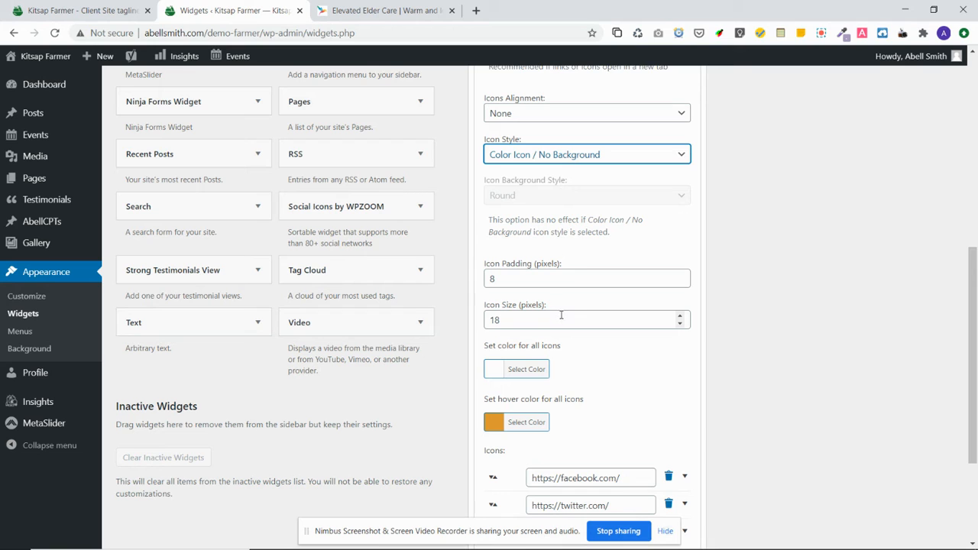
pyautogui.scroll(-1, 721, 336)
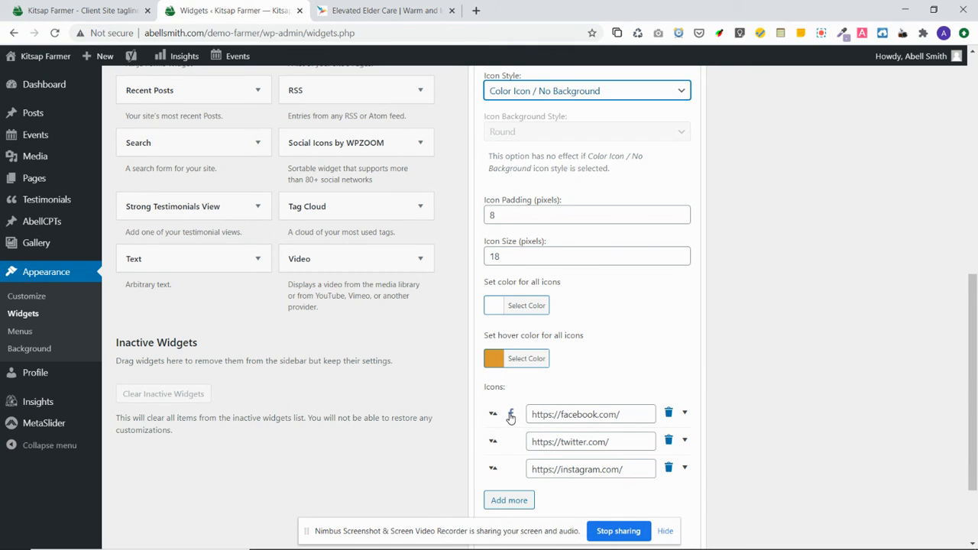
# Give the Facebook icon colour #ffffff and hover colour #6b63ff, then switch to the live site
pyautogui.click(509, 414)
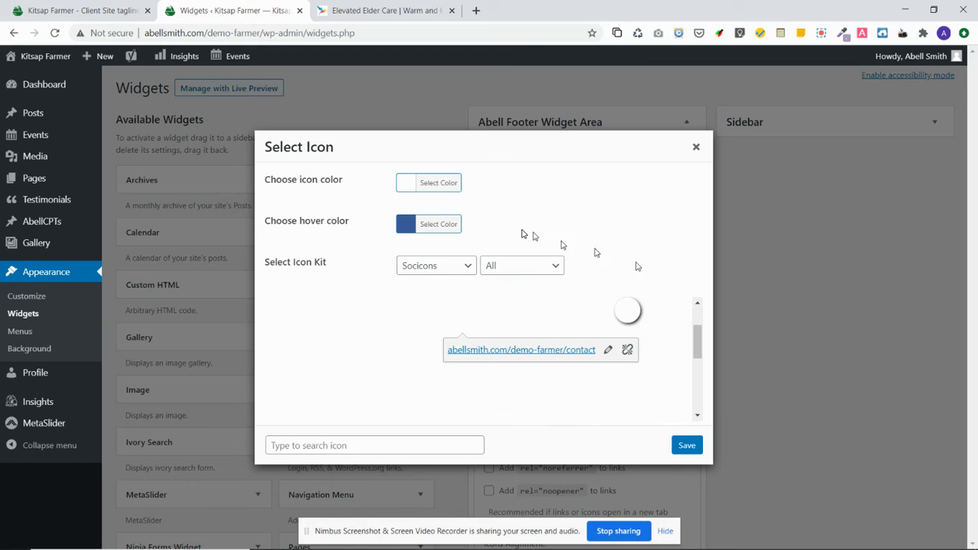
pyautogui.click(404, 186)
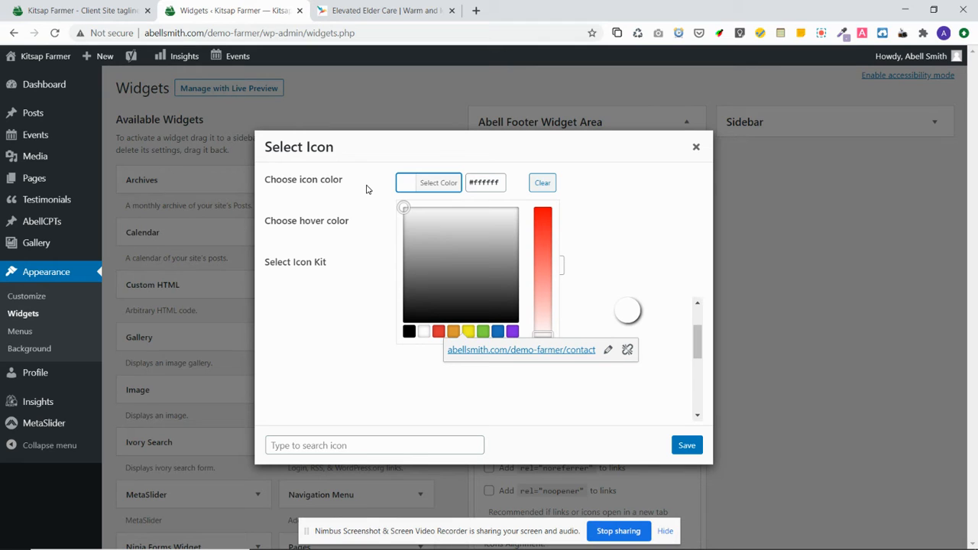
pyautogui.click(367, 190)
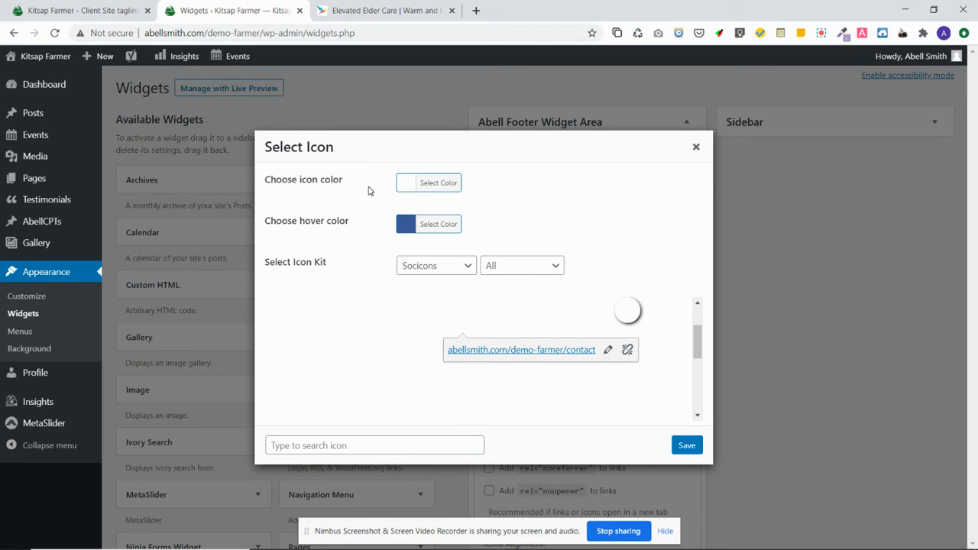
pyautogui.click(410, 230)
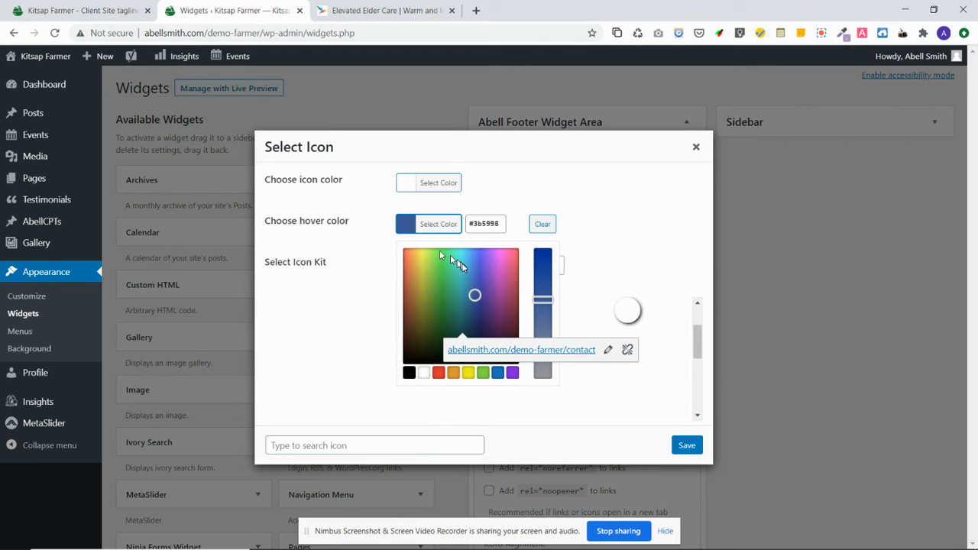
pyautogui.click(475, 281)
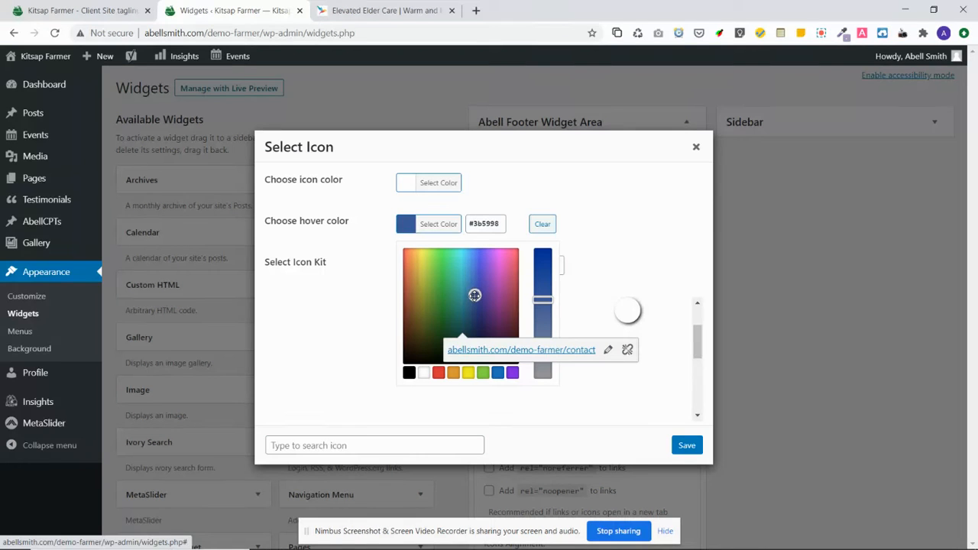
pyautogui.moveTo(475, 281); pyautogui.dragTo(481, 248)
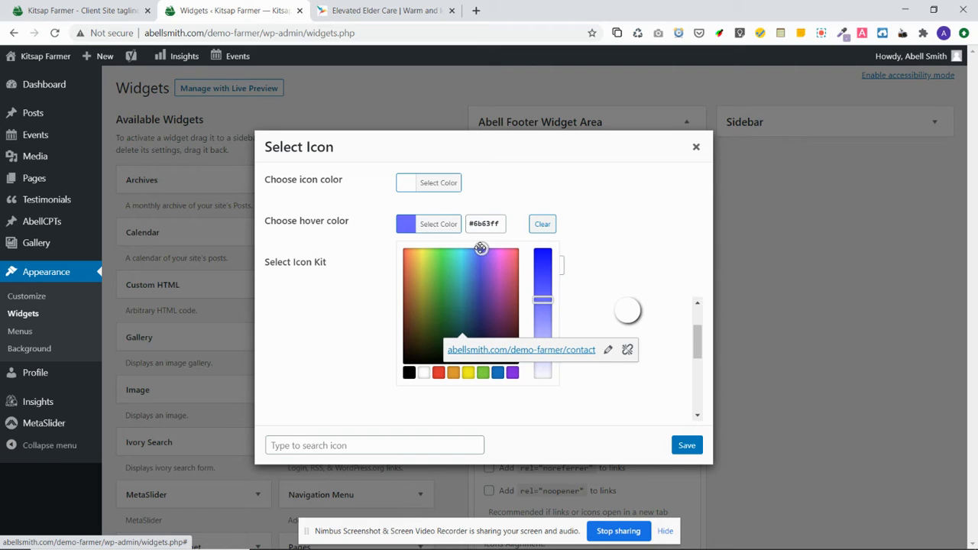
pyautogui.click(687, 446)
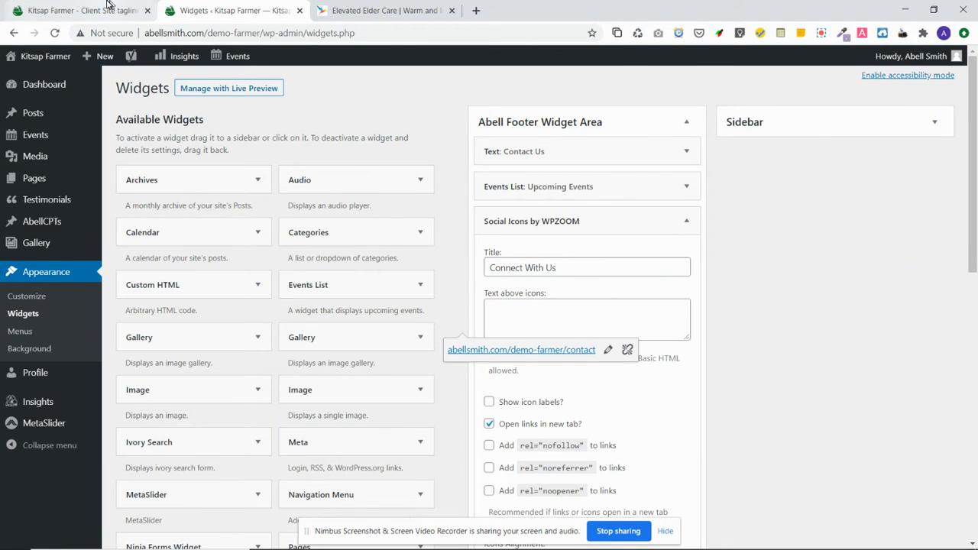
pyautogui.click(134, 9)
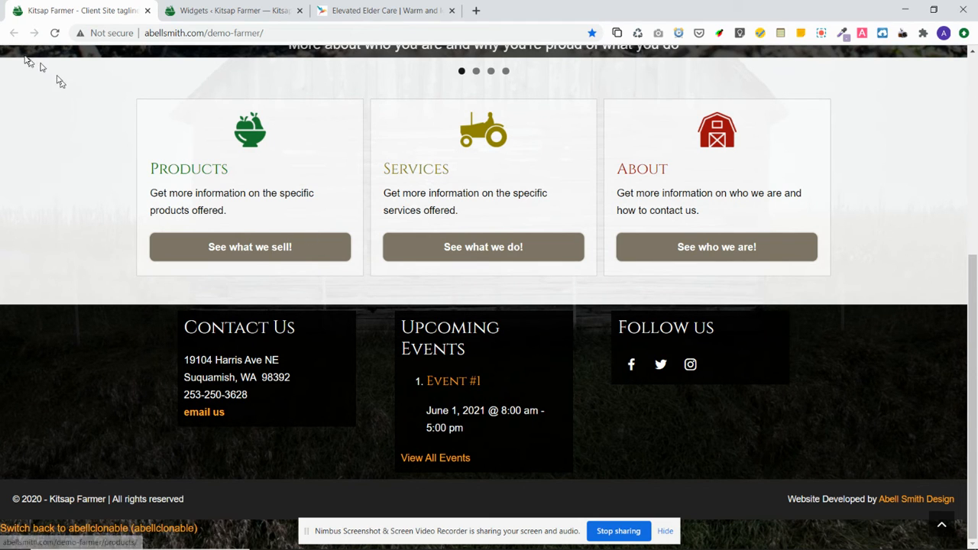
# Reload the live footer, return to the Widgets icon URL list, and open a new browser tab
pyautogui.click(55, 32)
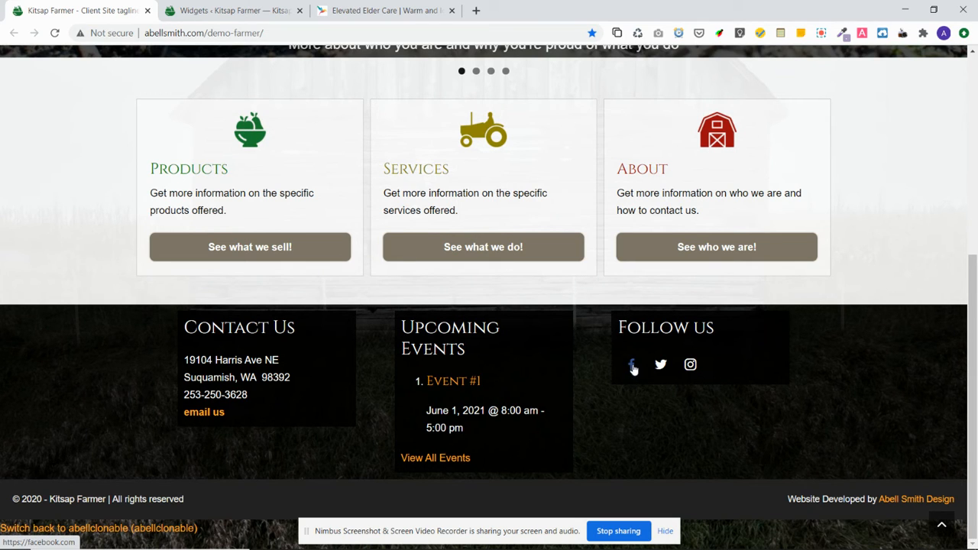
pyautogui.hotkey('ctrl', 'Tab')
pyautogui.scroll(-4, 825, 367)
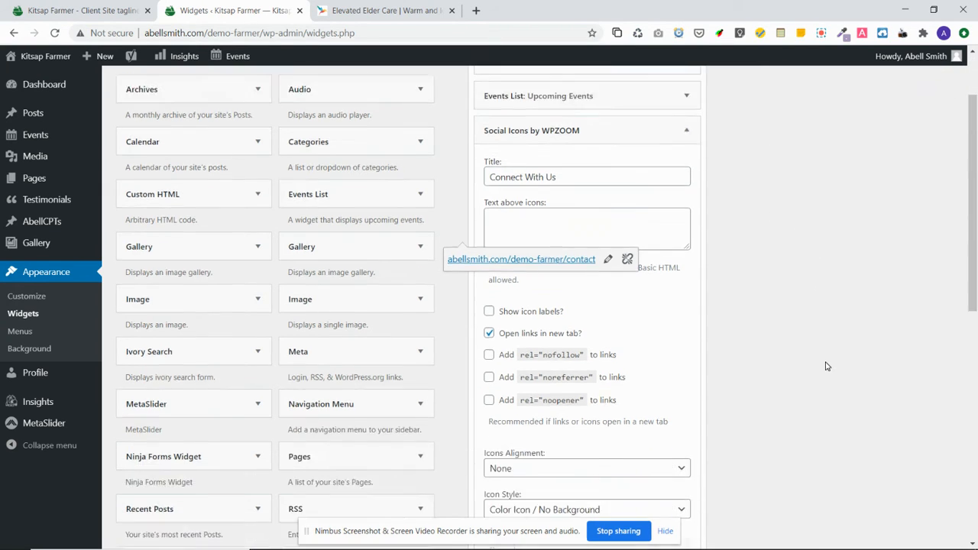
pyautogui.scroll(-3, 825, 366)
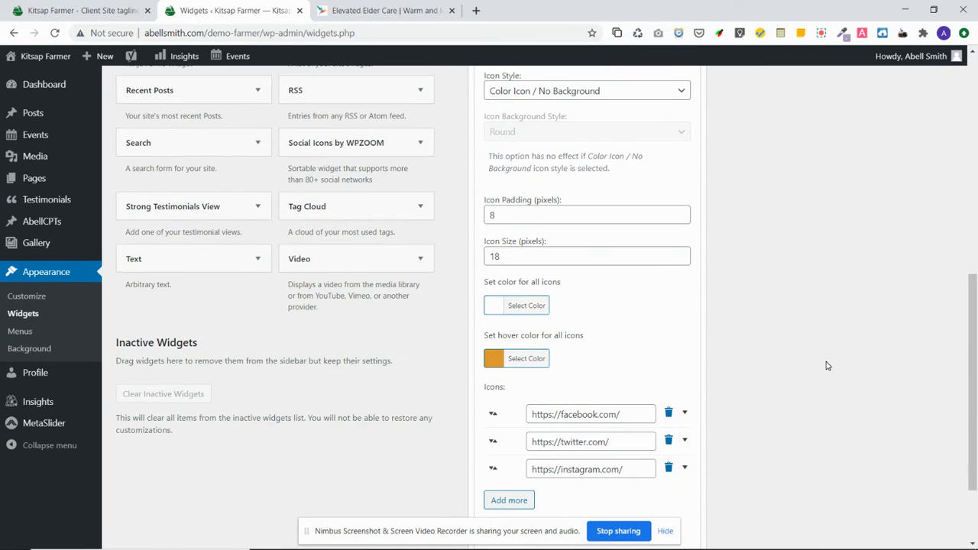
pyautogui.scroll(-2, 829, 365)
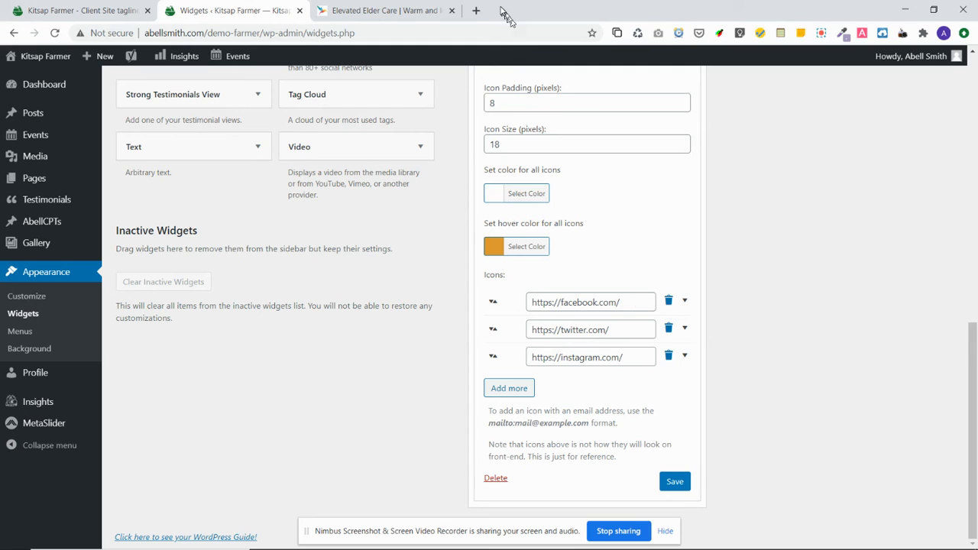
pyautogui.click(477, 11)
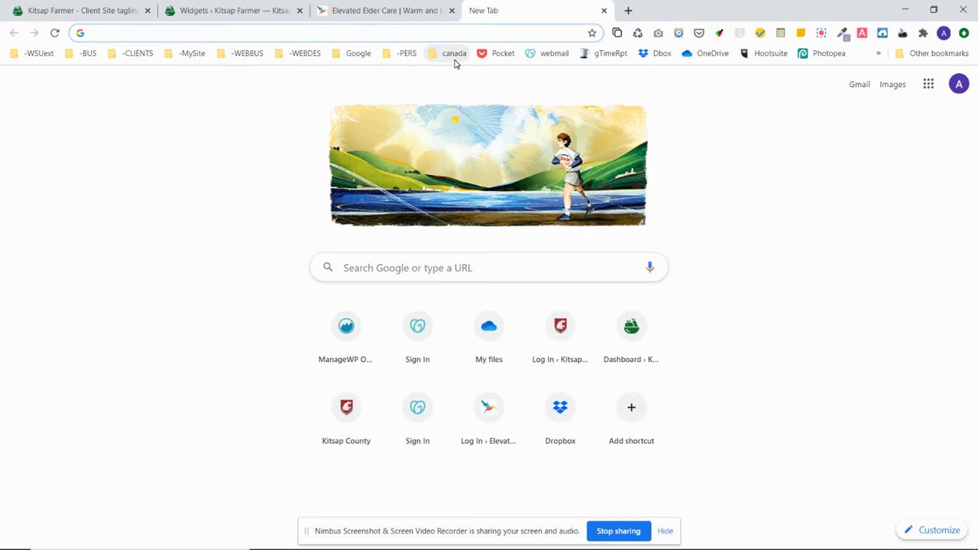
# Open the Abell Smith Design website from the -MySite bookmarks
pyautogui.click(191, 55)
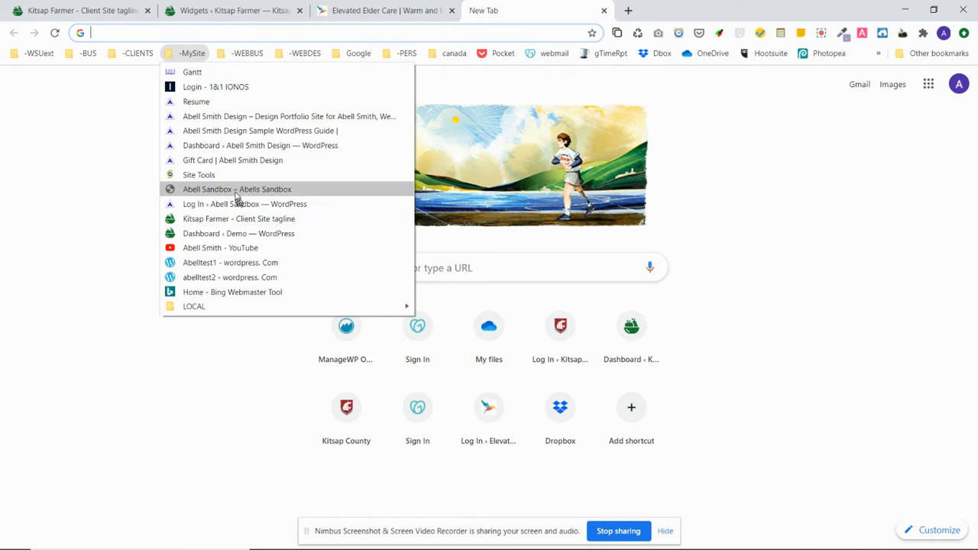
pyautogui.middleClick(235, 120)
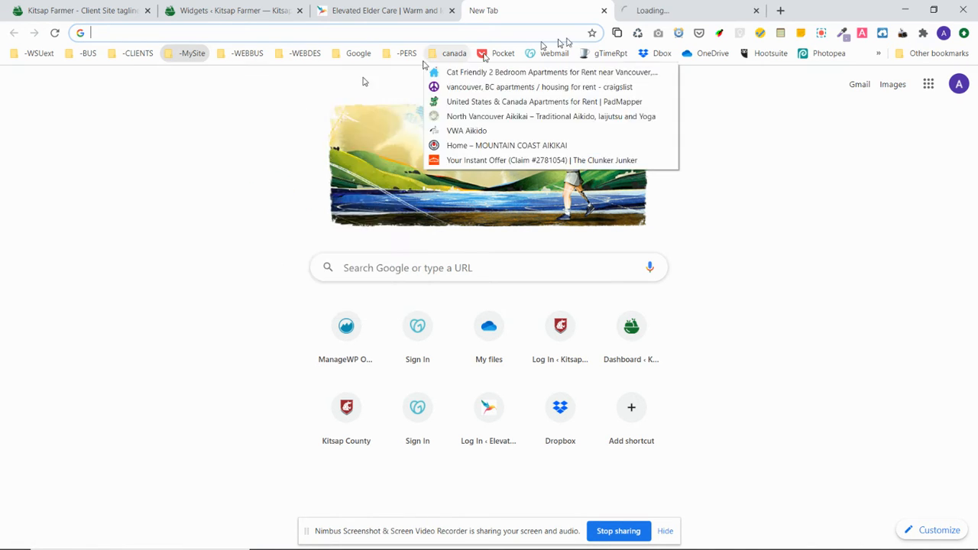
pyautogui.click(603, 12)
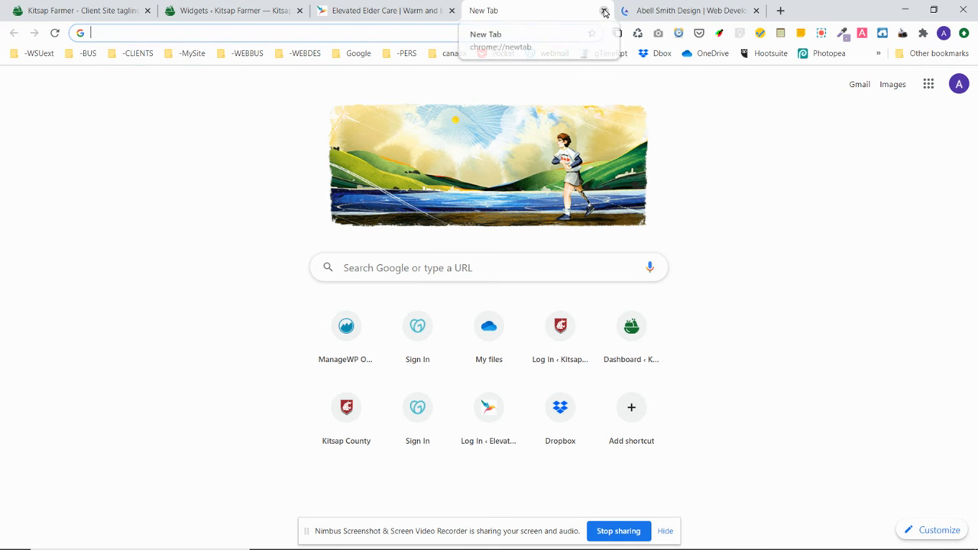
pyautogui.click(603, 12)
pyautogui.click(562, 15)
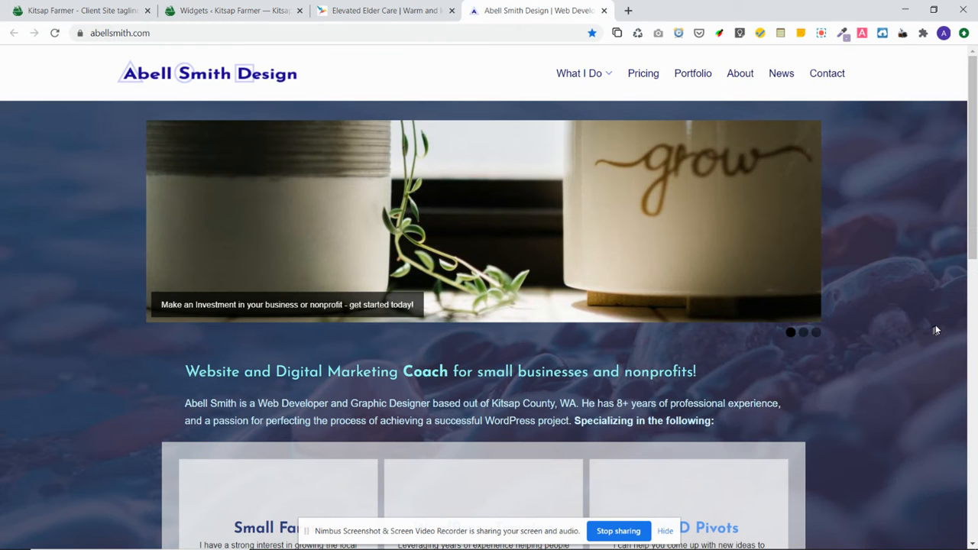
# Open the company's real Facebook page from its footer, select its address, and return to Widgets
pyautogui.scroll(-8, 939, 321)
pyautogui.scroll(-1, 939, 322)
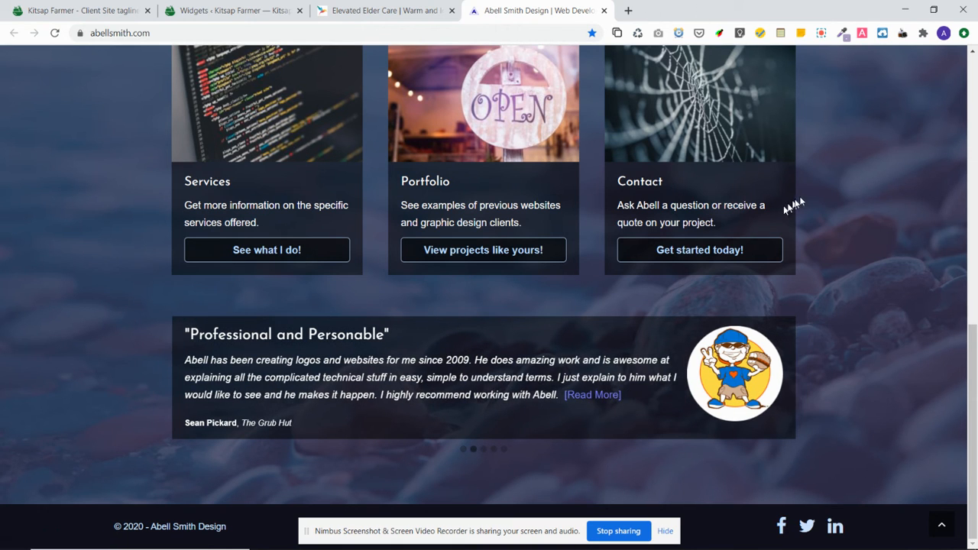
pyautogui.click(782, 527)
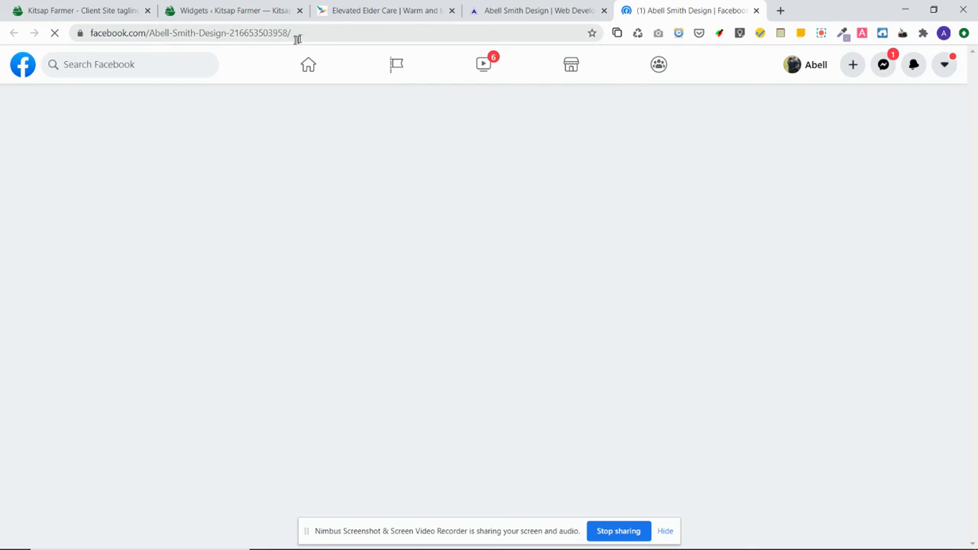
pyautogui.click(296, 31)
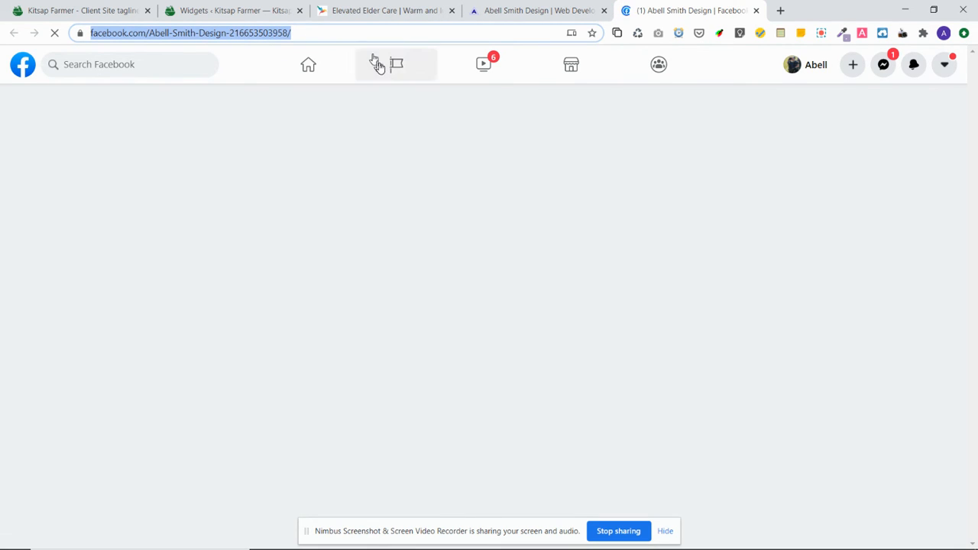
pyautogui.click(222, 12)
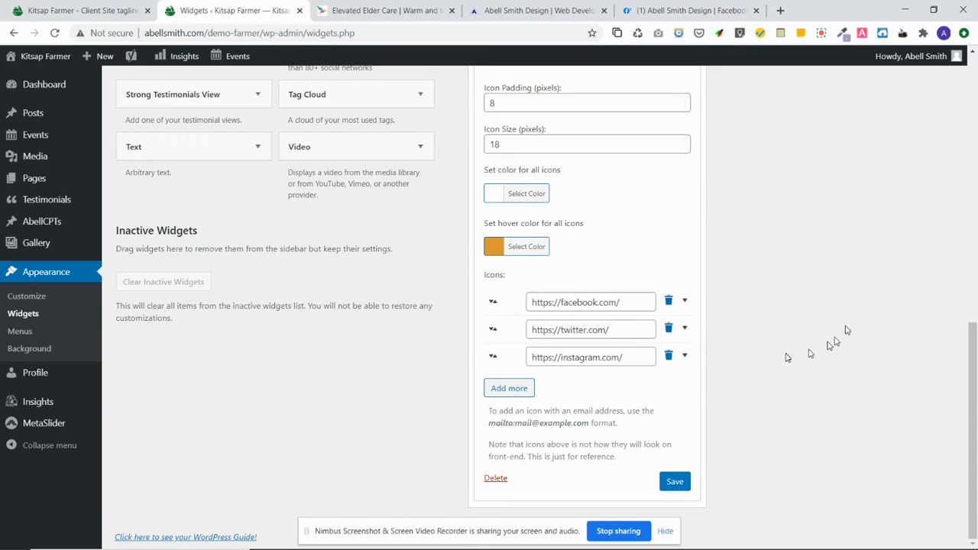
# Replace the generic facebook.com link in the Facebook field with the copied page address and save
pyautogui.moveTo(647, 299); pyautogui.dragTo(532, 301)
pyautogui.hotkey('ctrl', 'v')
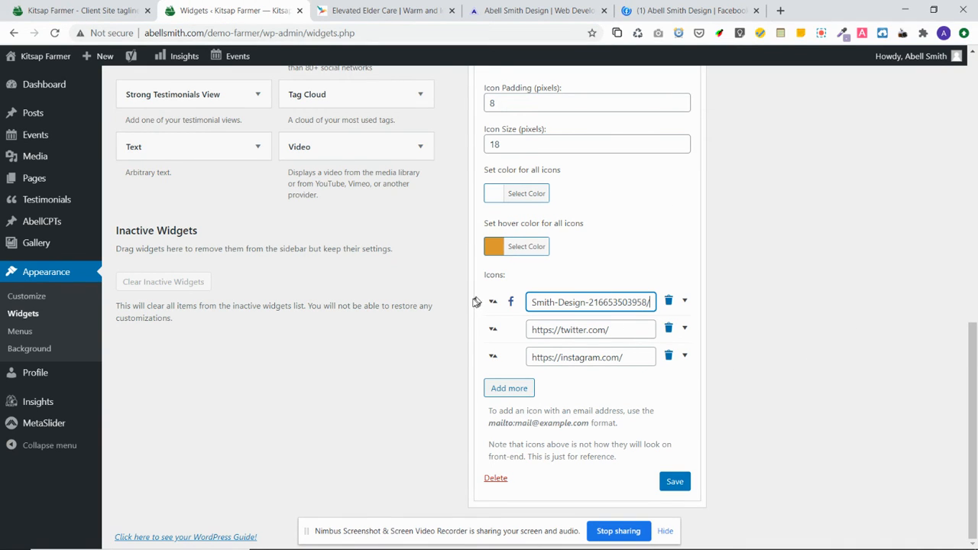
pyautogui.click(673, 482)
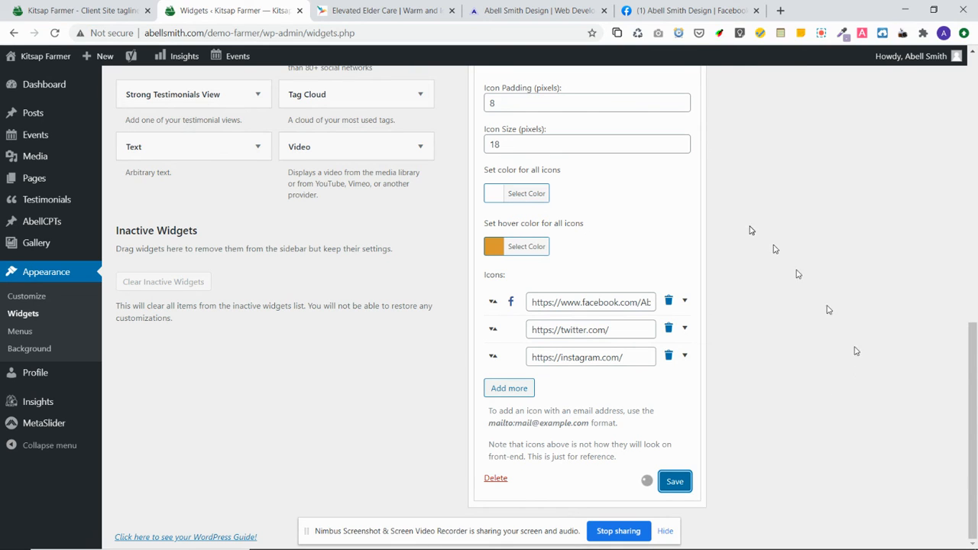
# Reload the Widgets page to verify the saved Facebook link, then reload the live Kitsap Farmer site
pyautogui.click(55, 33)
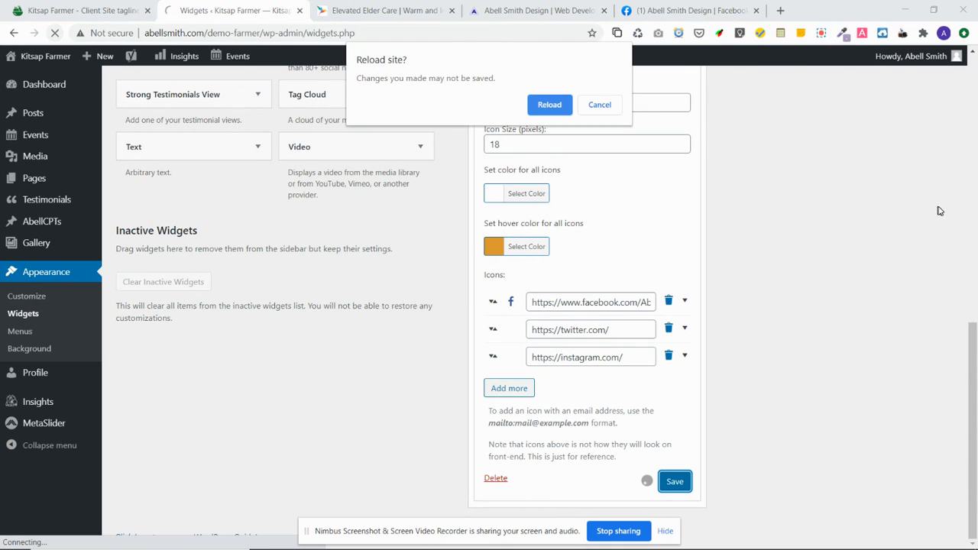
pyautogui.click(549, 105)
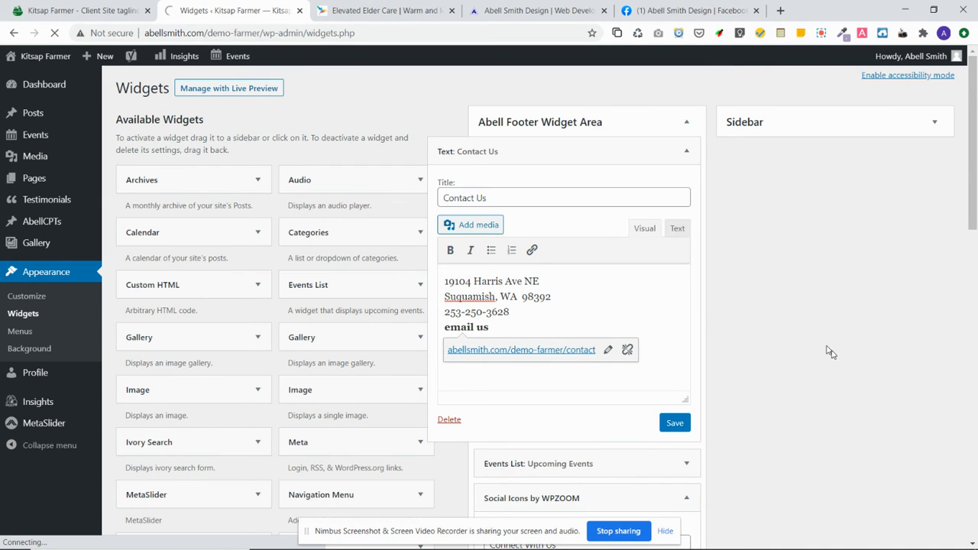
pyautogui.click(685, 152)
pyautogui.scroll(-8, 844, 333)
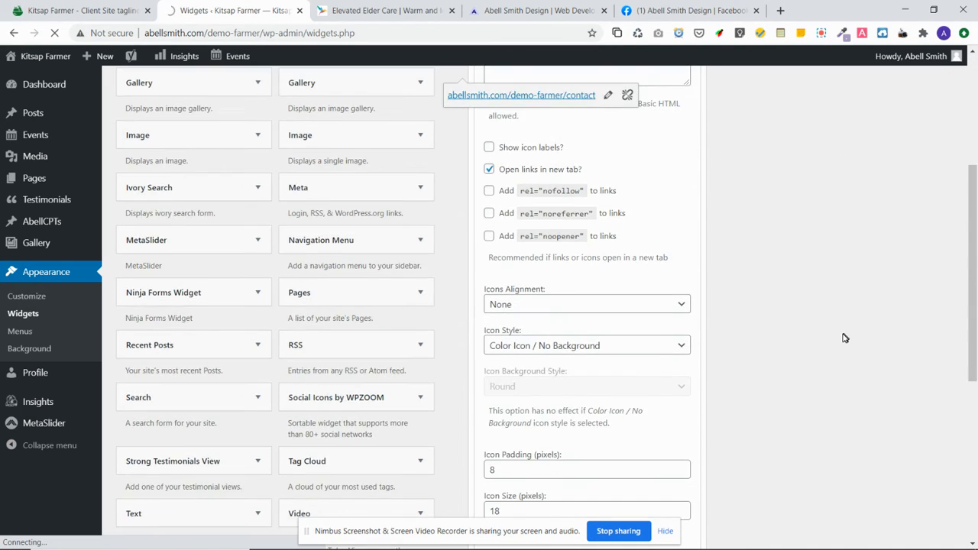
pyautogui.click(636, 300)
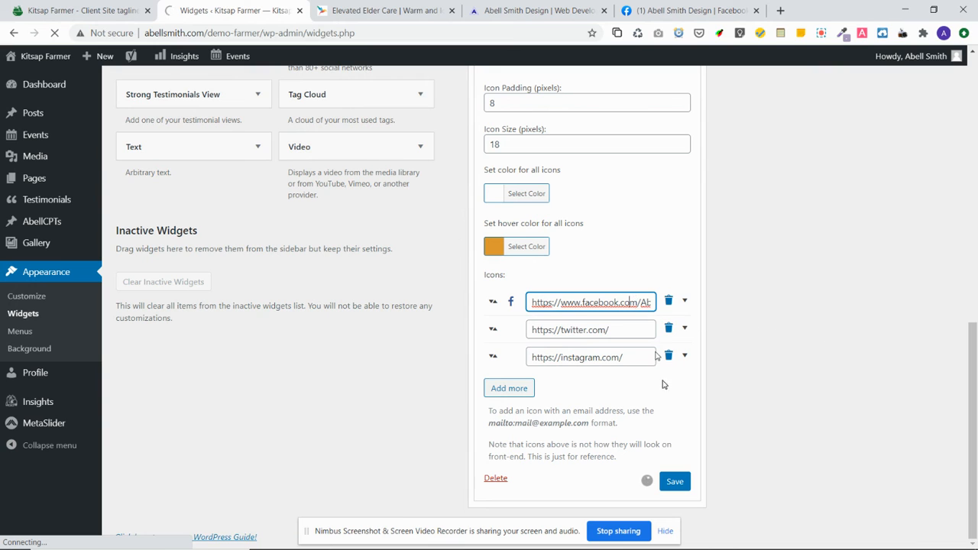
pyautogui.click(675, 481)
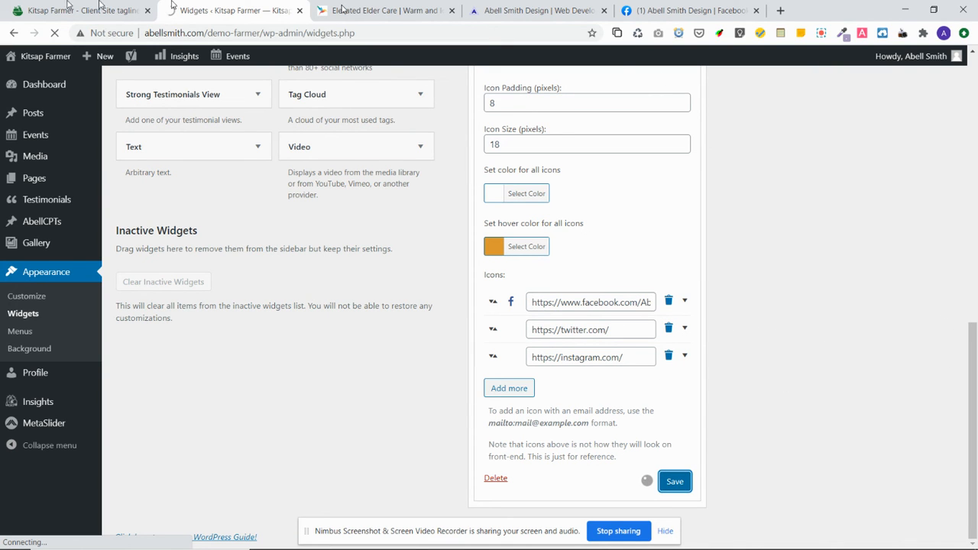
pyautogui.click(43, 9)
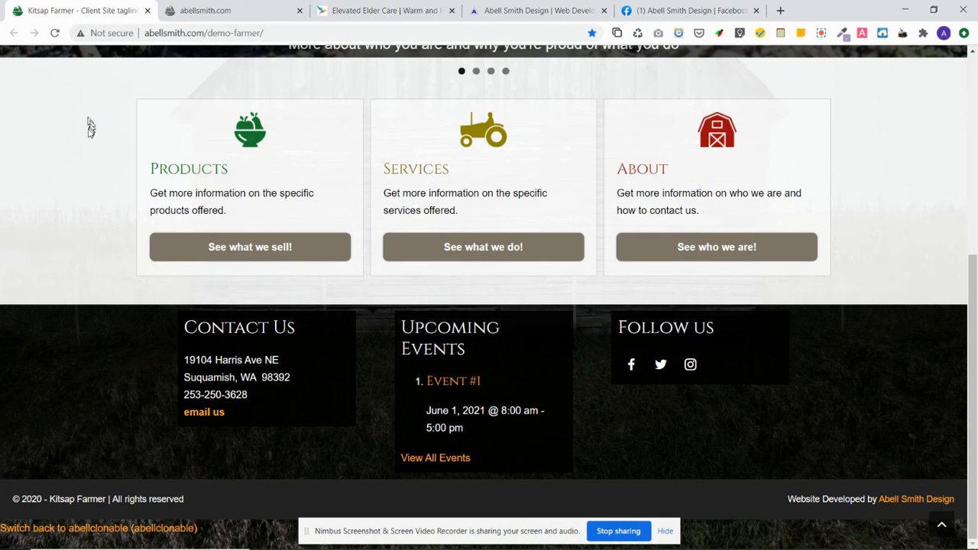
pyautogui.click(54, 33)
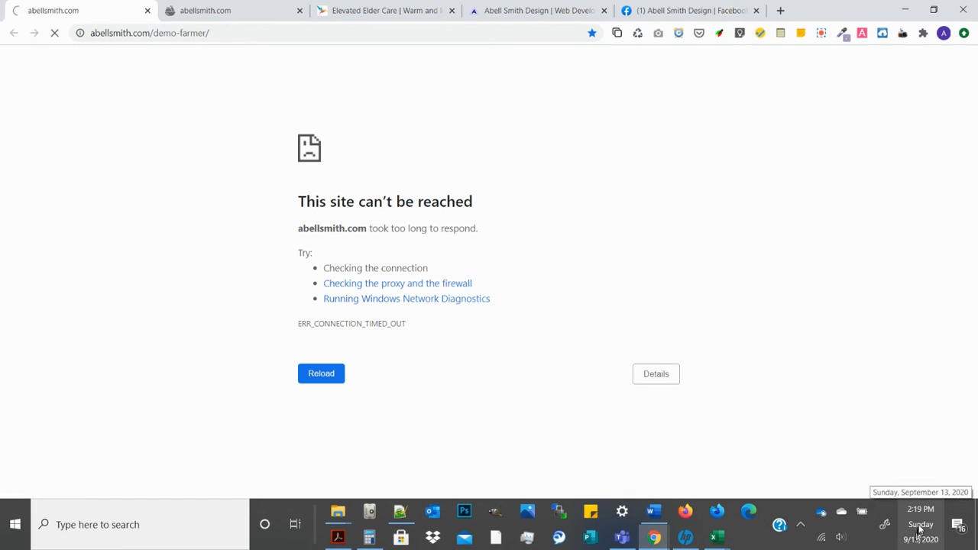
# Disconnect and reconnect the Husky1 Wi-Fi to fix the timeout, then scroll to the Kitsap Farmer footer
pyautogui.click(924, 531)
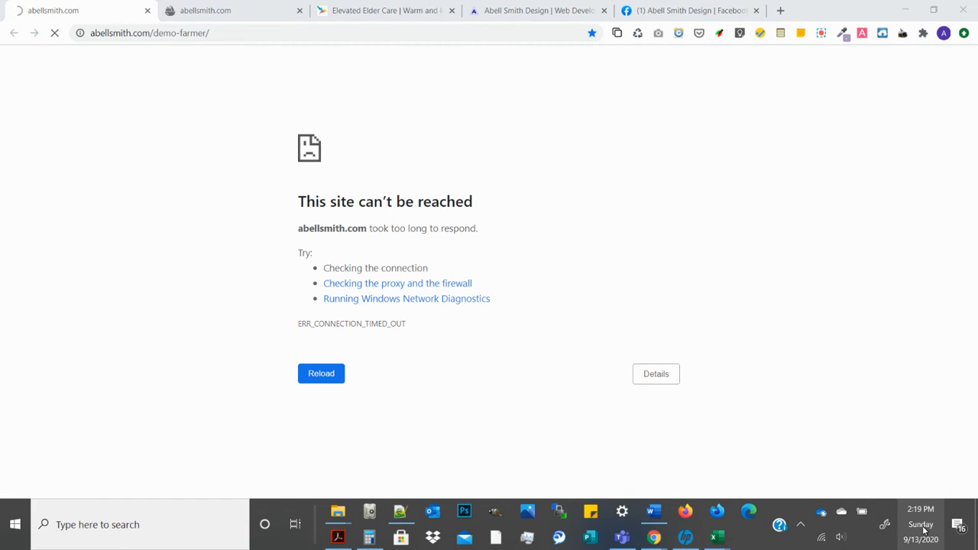
pyautogui.click(922, 529)
pyautogui.click(823, 538)
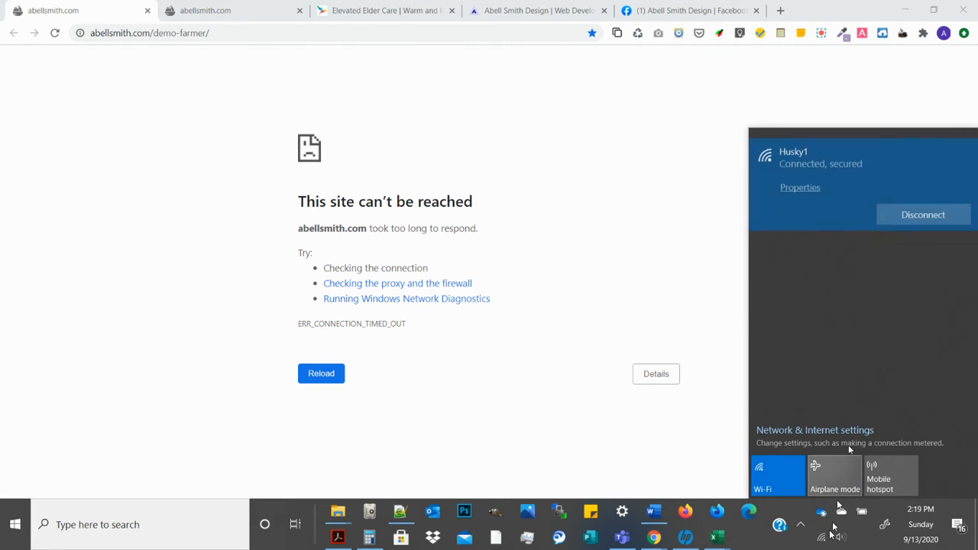
pyautogui.click(923, 212)
pyautogui.click(923, 212)
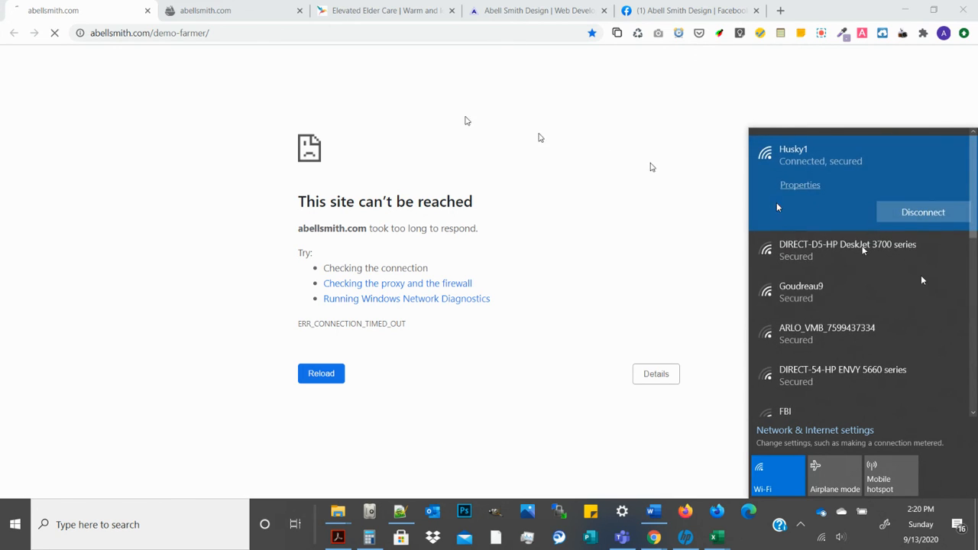
pyautogui.click(70, 99)
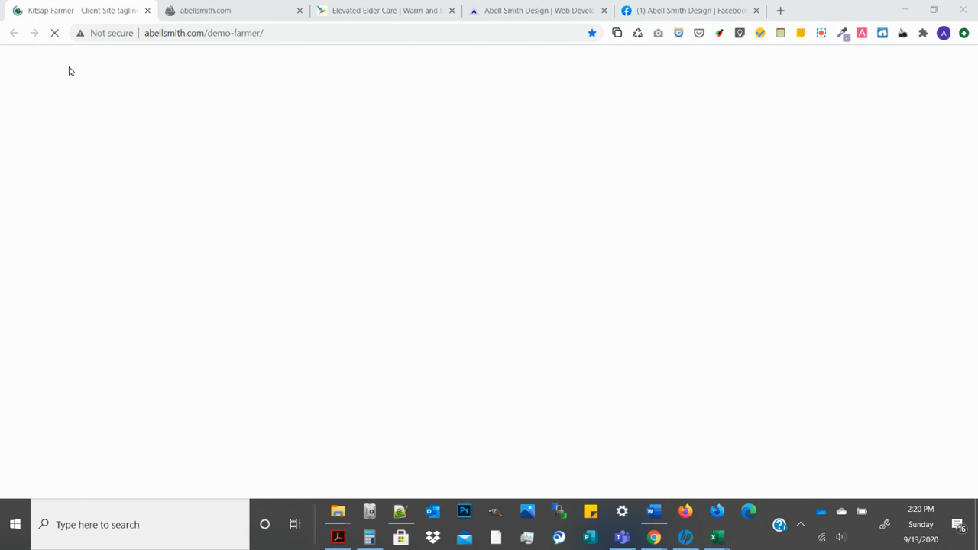
pyautogui.scroll(-5, 342, 111)
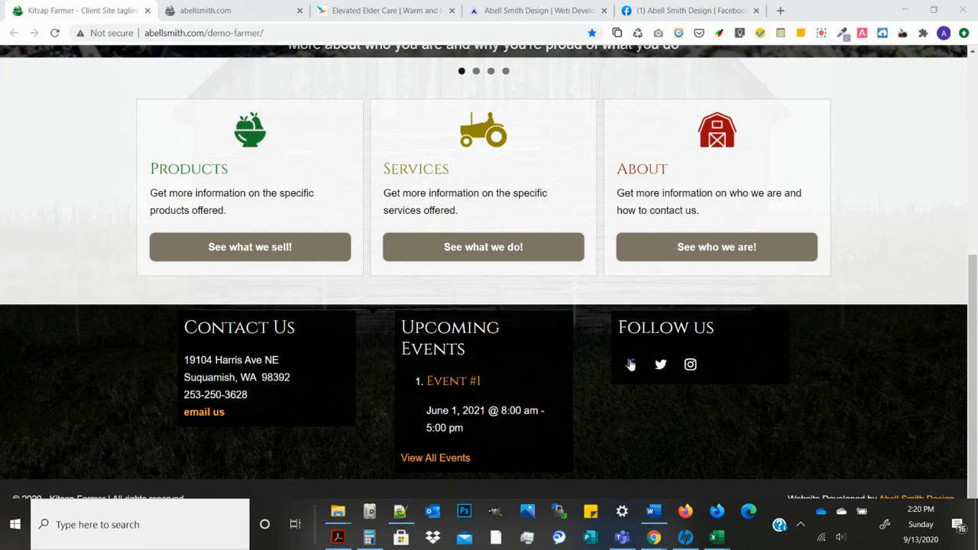
# Test the footer Facebook link, close its tab, and reopen the Social Icons widget settings
pyautogui.click(631, 365)
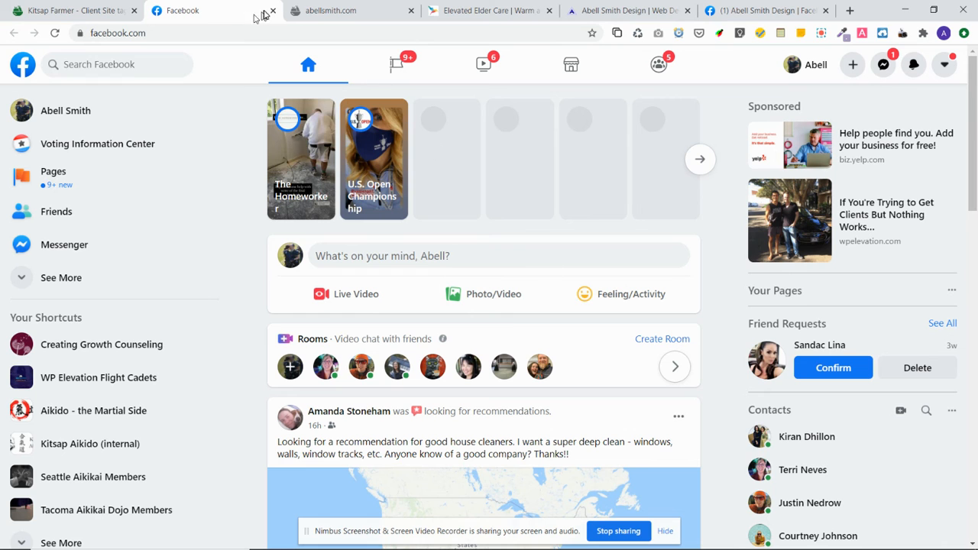
pyautogui.click(274, 10)
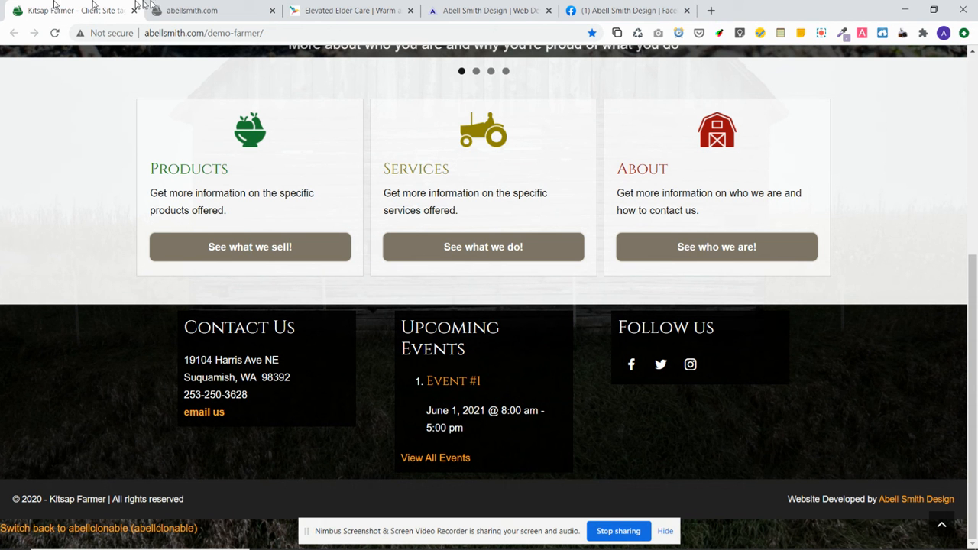
pyautogui.click(611, 7)
pyautogui.click(485, 8)
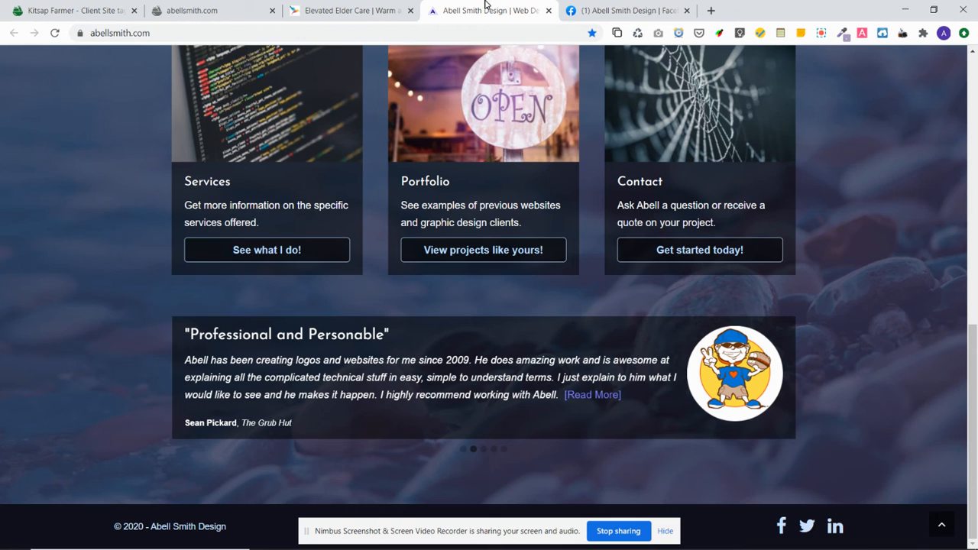
pyautogui.click(229, 11)
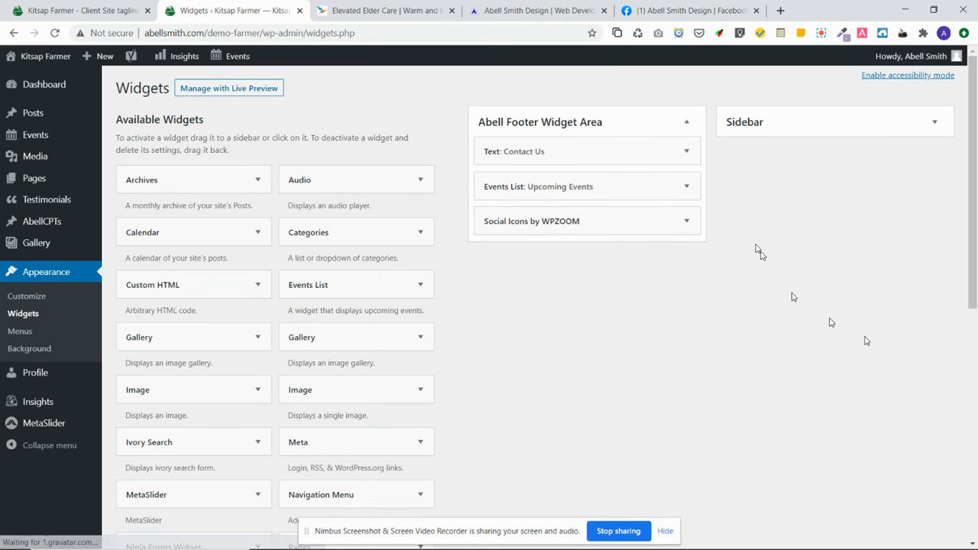
pyautogui.click(686, 223)
# Paste the real Facebook page address over facebook.com, save Social Icons, and reload the live site
pyautogui.scroll(-4, 810, 311)
pyautogui.scroll(-3, 811, 313)
pyautogui.click(638, 416)
pyautogui.hotkey('ctrl', 'a')
pyautogui.hotkey('ctrl', 'v')
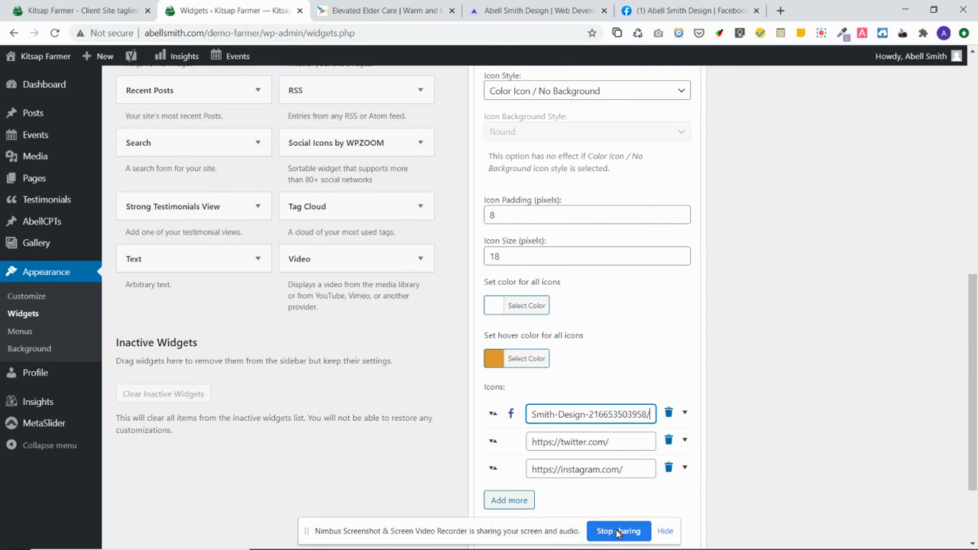
pyautogui.scroll(-2, 814, 432)
pyautogui.click(674, 483)
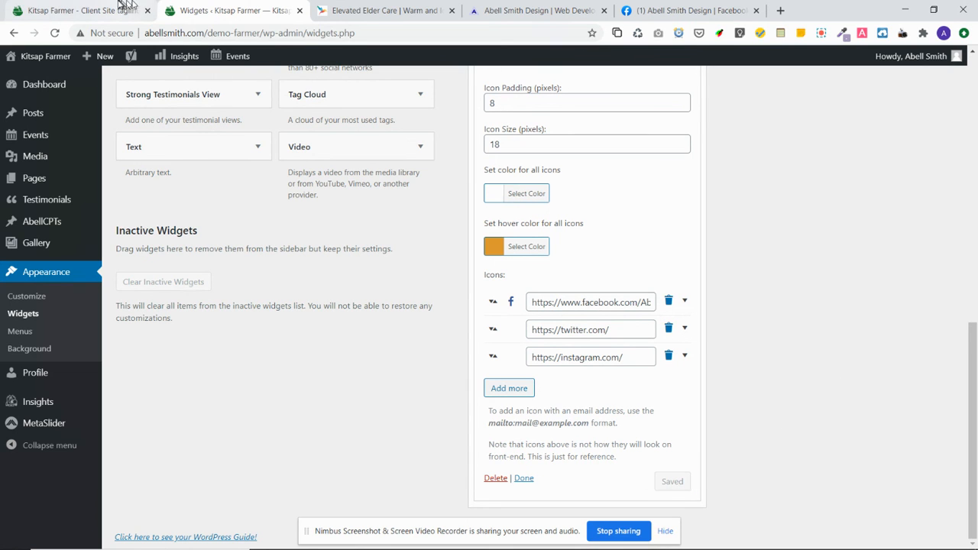
pyautogui.click(95, 10)
pyautogui.click(55, 32)
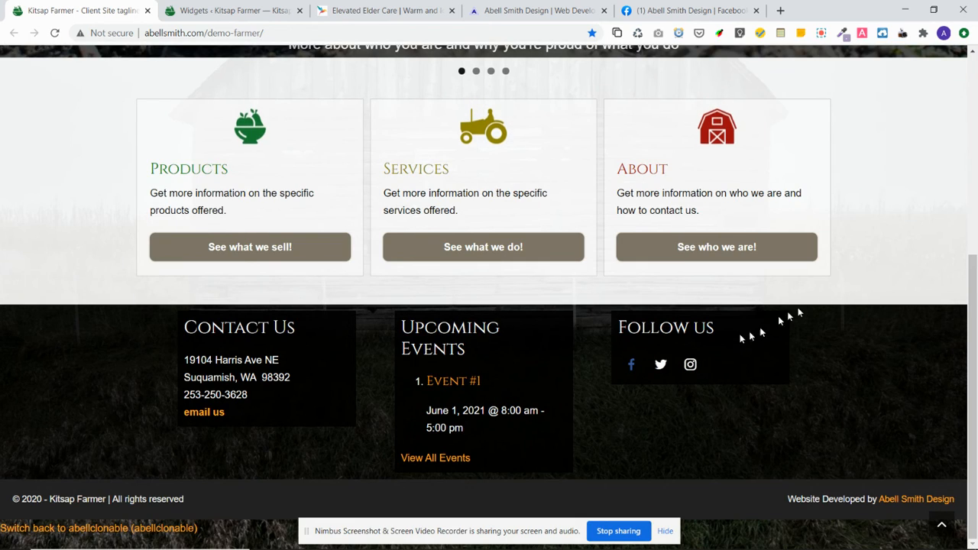
# Confirm the footer Facebook icon opens the Abell Smith Design page, then close that tab
pyautogui.click(631, 365)
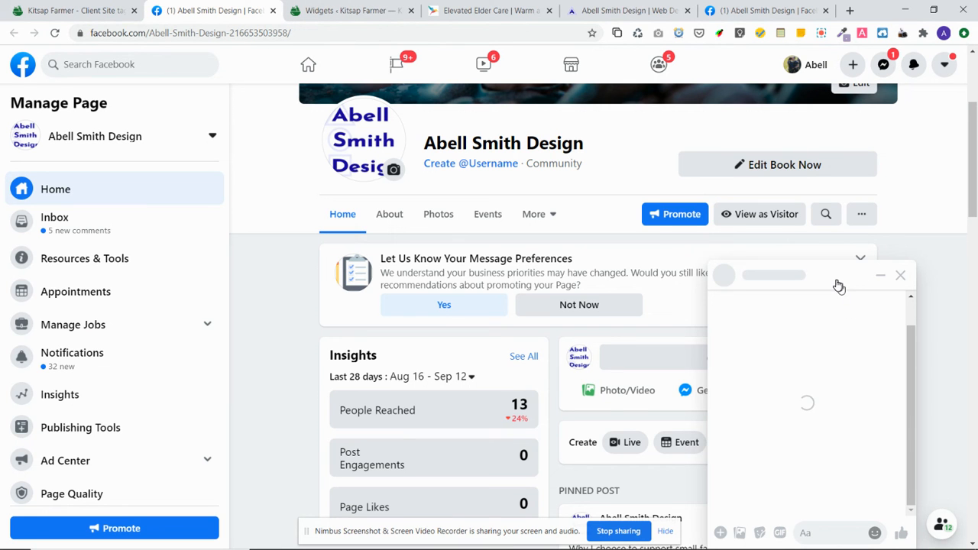
pyautogui.click(273, 11)
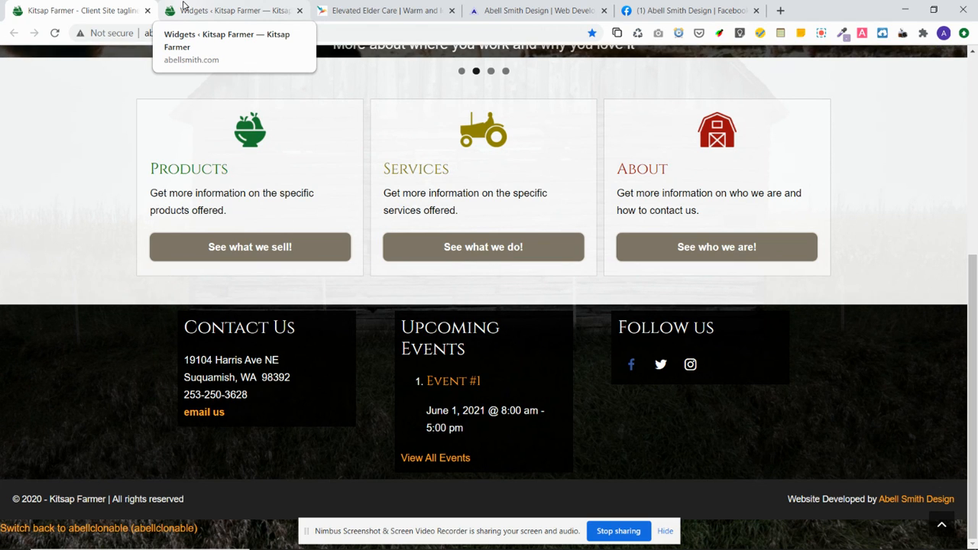
# Collapse Social Icons and expand Events List: Upcoming Events, keeping its Show setting at 5 events
pyautogui.click(253, 12)
pyautogui.scroll(4, 856, 298)
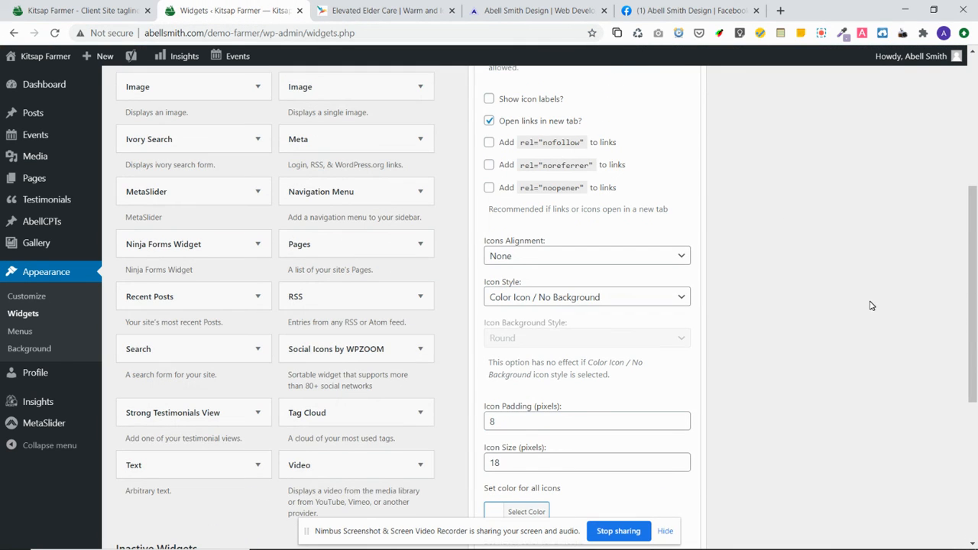
pyautogui.scroll(3, 787, 294)
pyautogui.scroll(2, 807, 255)
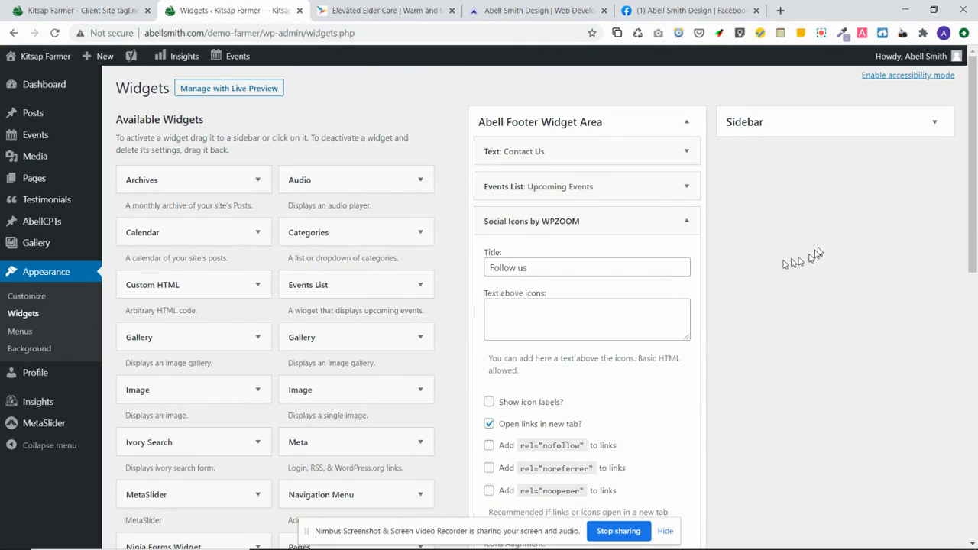
pyautogui.click(686, 226)
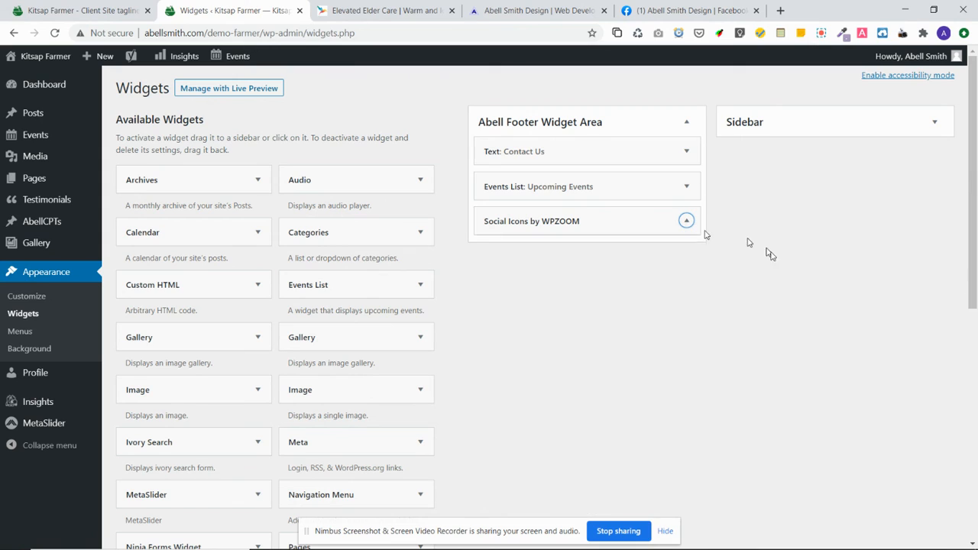
pyautogui.click(686, 187)
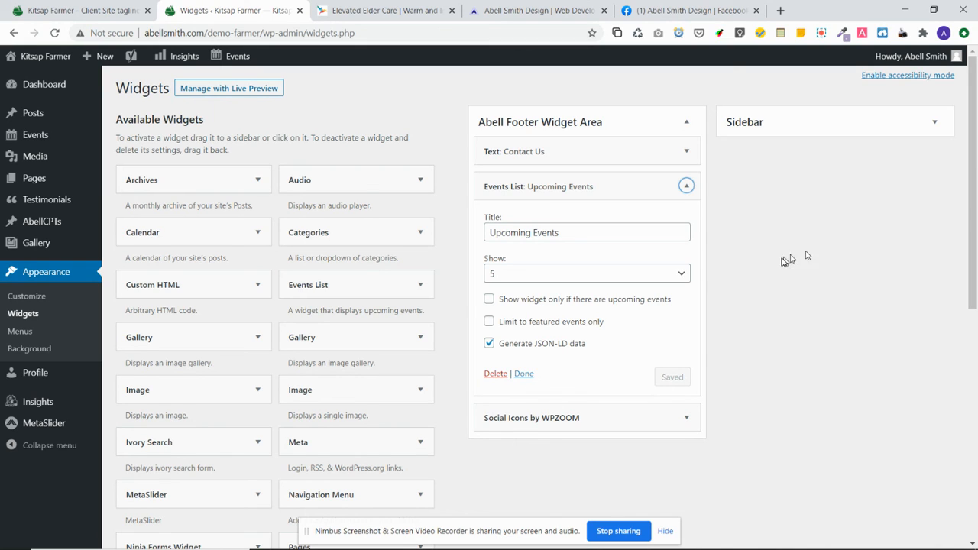
pyautogui.click(679, 275)
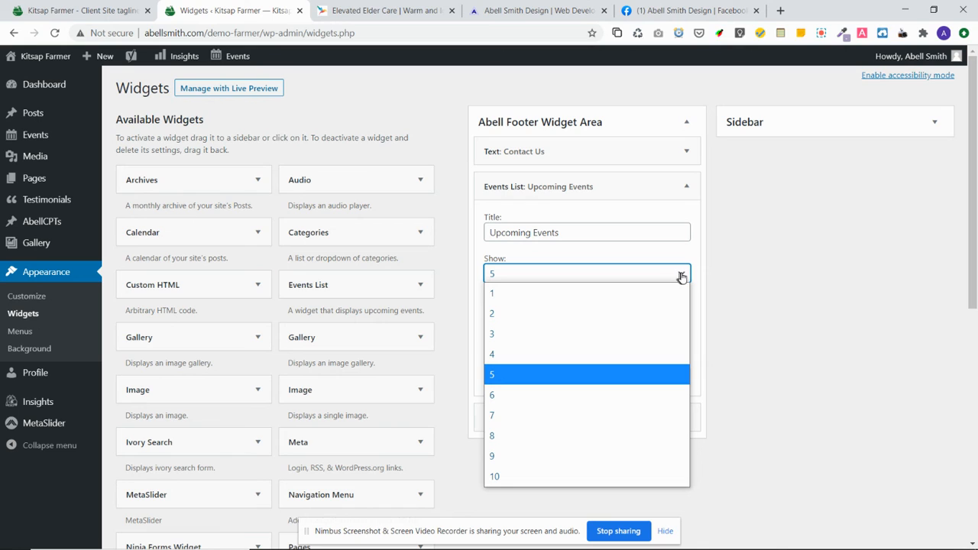
pyautogui.click(766, 273)
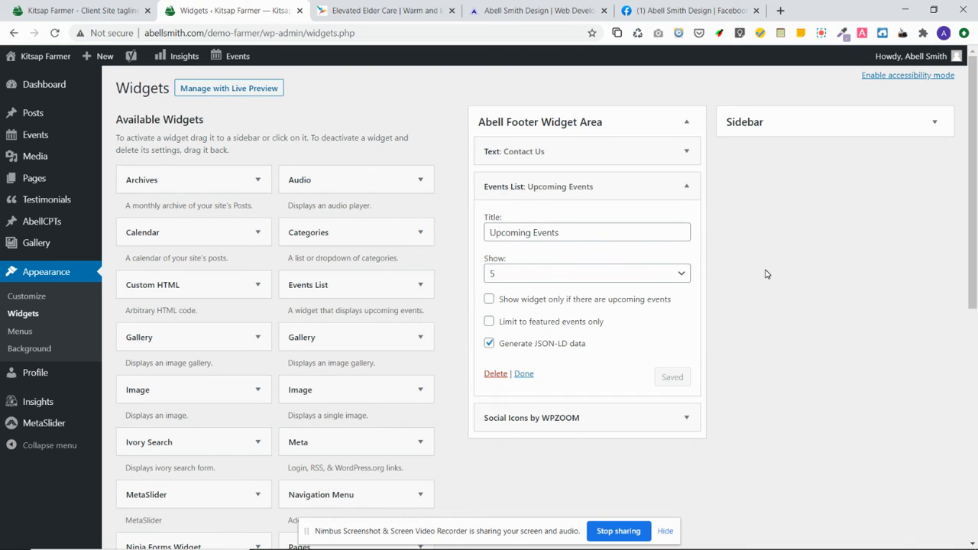